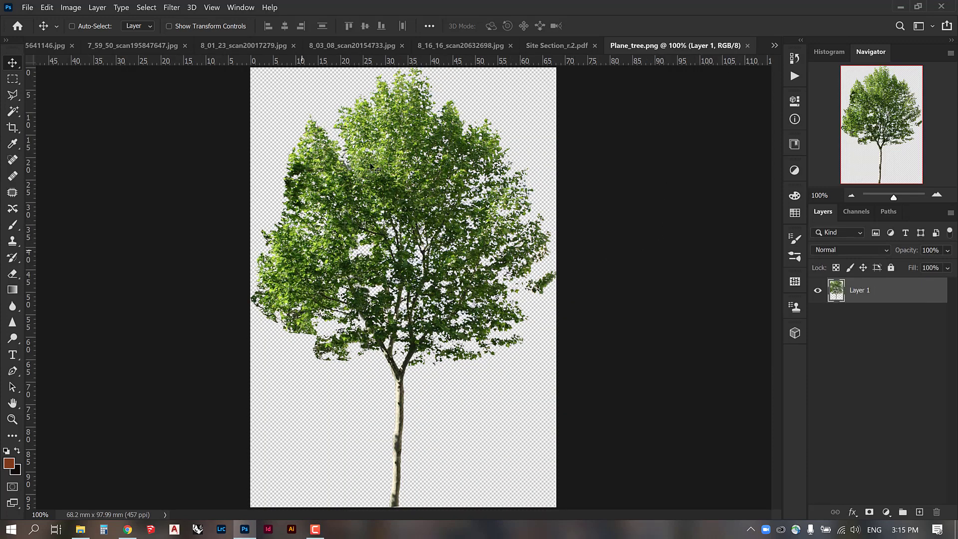
Copy the tree from Plane_tree.png into the 8_03_08_scan20154733.jpg watercolor document and place it on the painting's left half.
left_click_drag(640, 48, 619, 105)
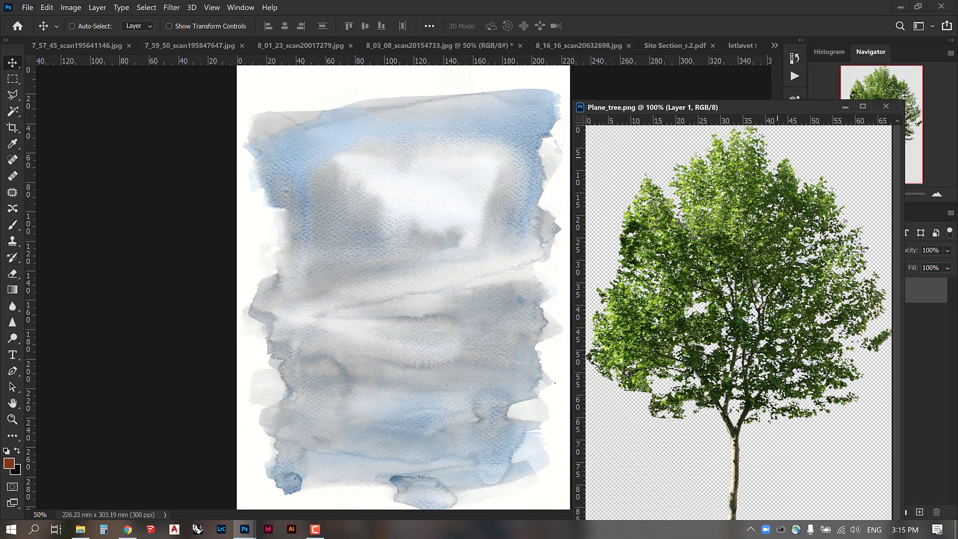
left_click_drag(622, 327, 464, 268)
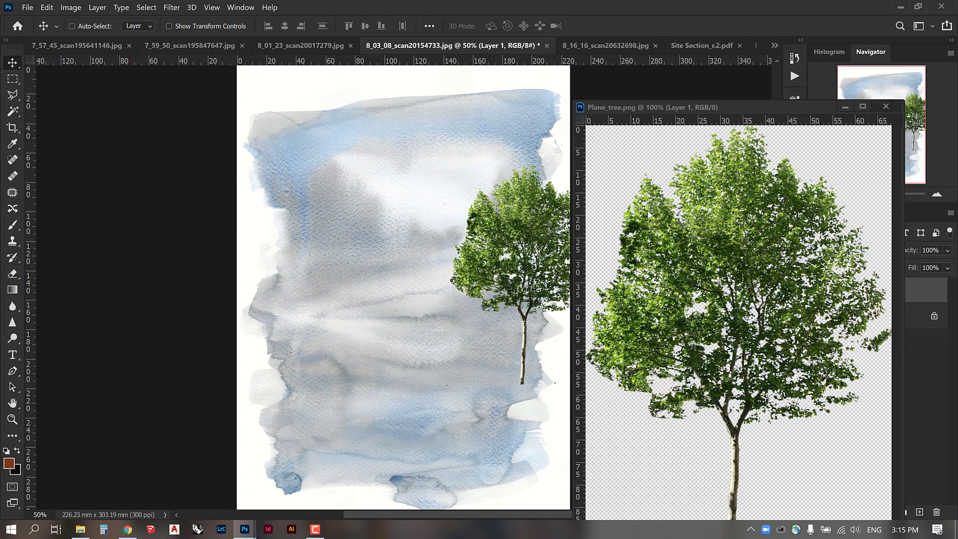
left_click(885, 111)
left_click_drag(542, 259, 358, 295)
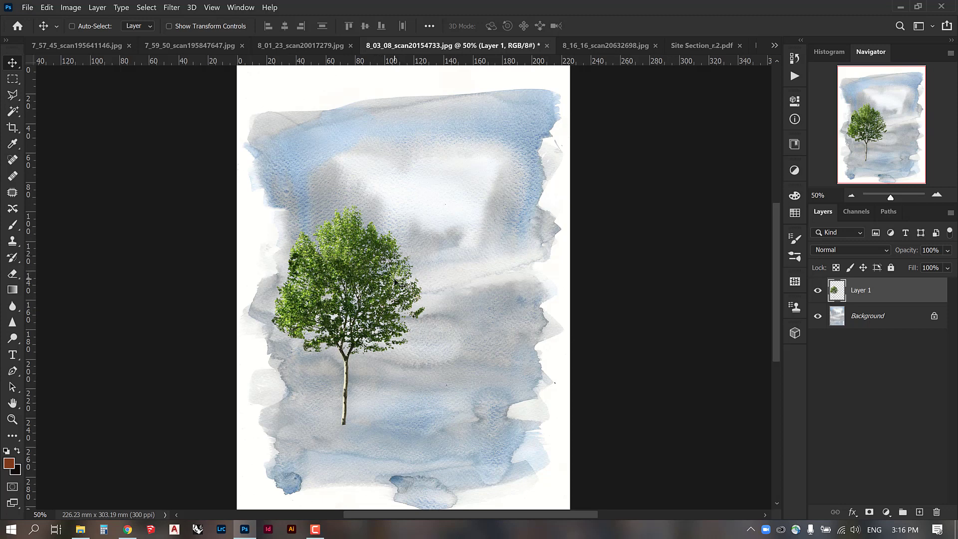
Copy the Background watercolor within the tree's outline to a new layer, isolate it and move it higher on the page.
left_click(837, 293, "ctrl")
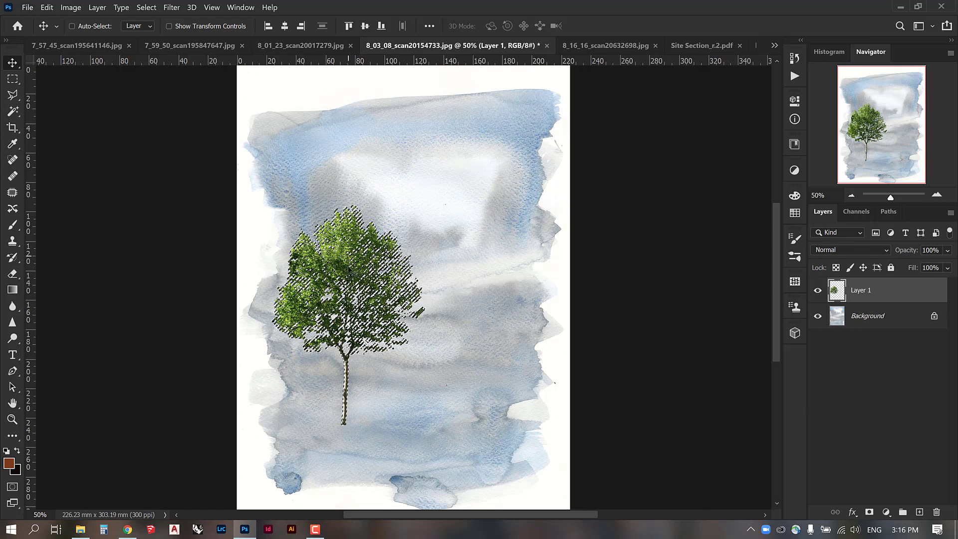
left_click(879, 320)
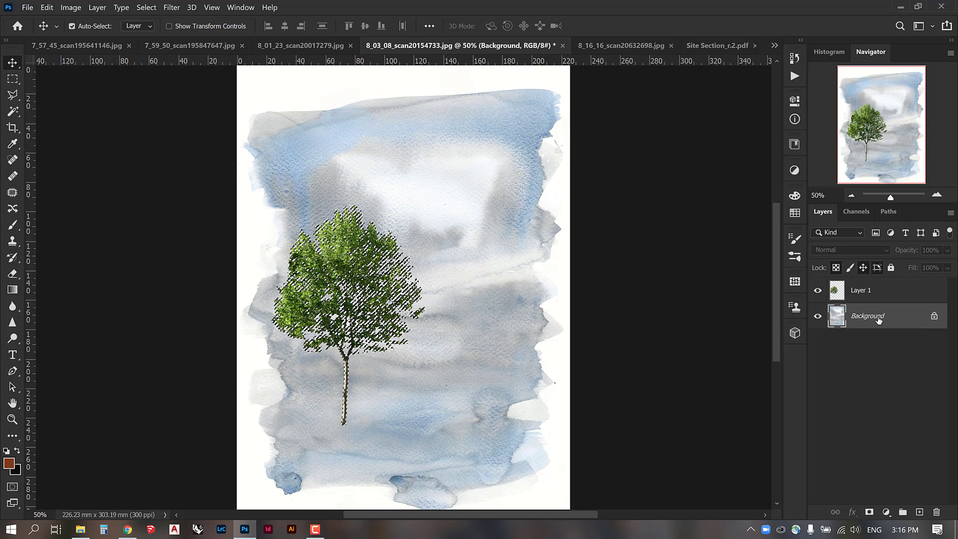
key("ctrl+j")
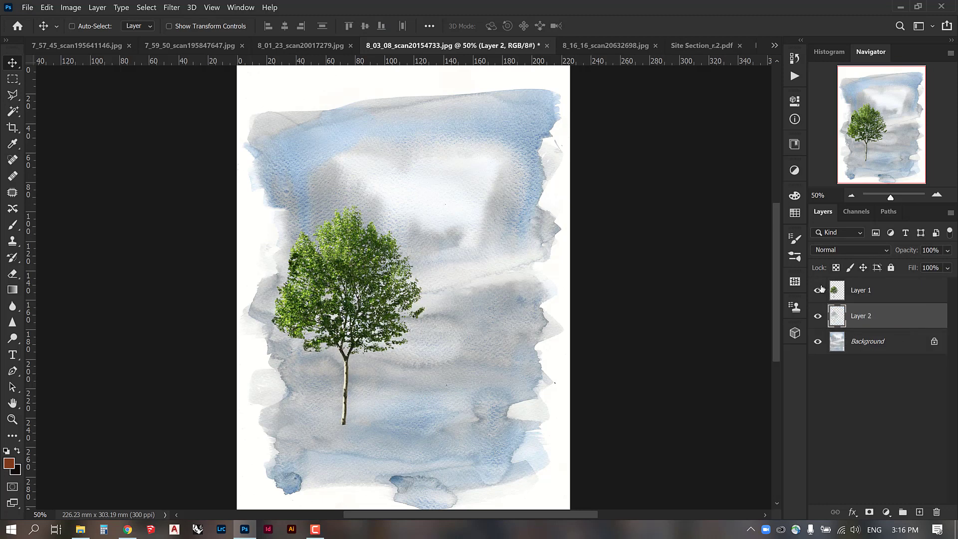
left_click(818, 290)
left_click(818, 341)
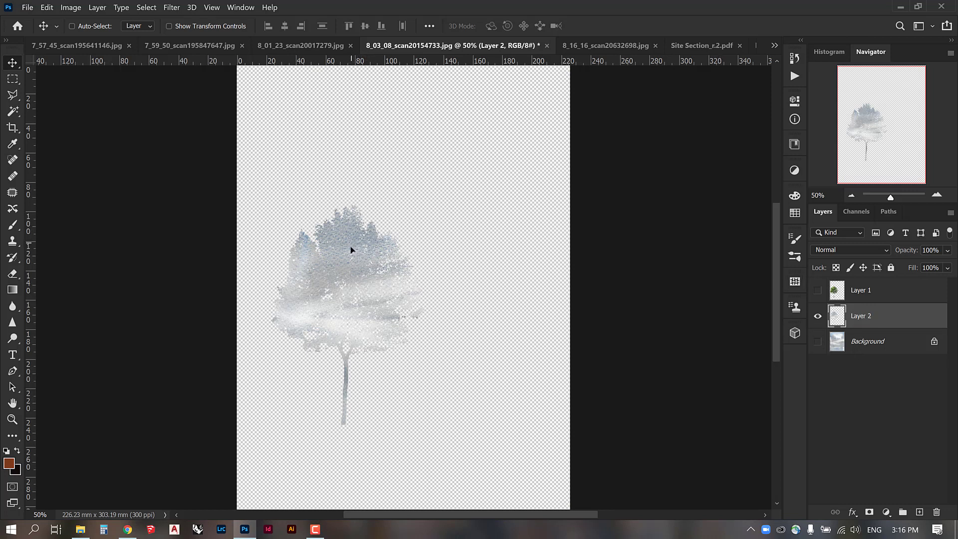
left_click_drag(351, 247, 377, 227)
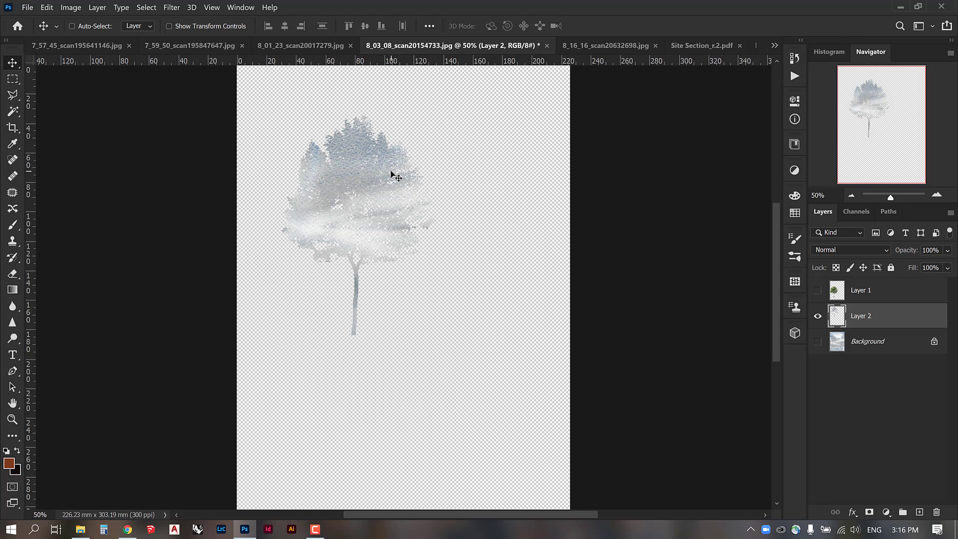
Hide the watercolor tree, show the green tree and Background again, and move the green tree to the painting's lower right.
left_click(817, 316)
left_click(817, 290)
left_click(817, 342)
left_click(865, 297)
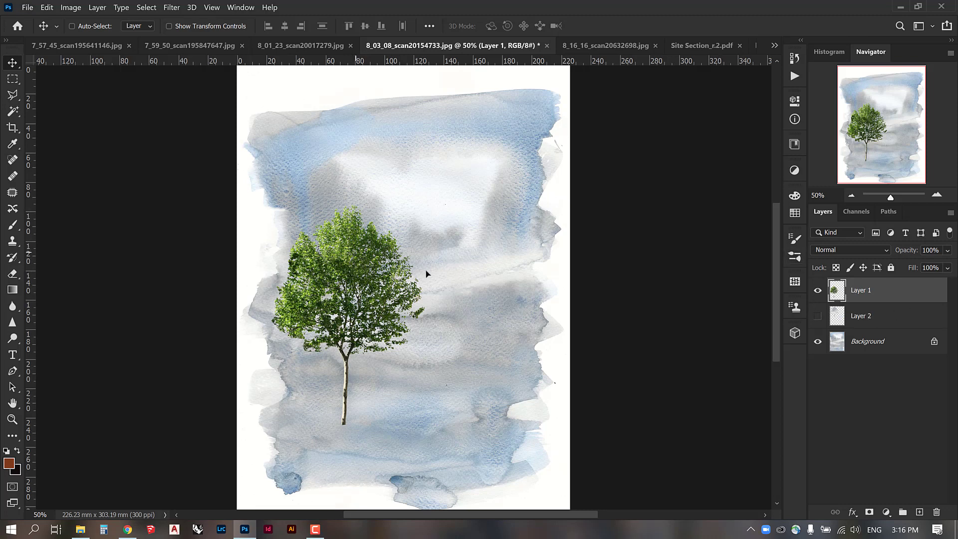
left_click_drag(358, 255, 470, 314)
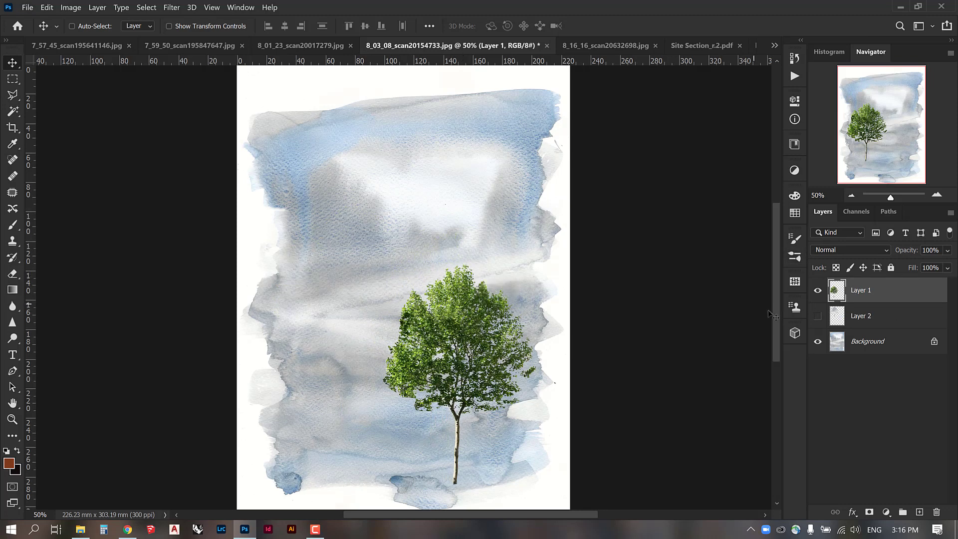
Create a second watercolor tree layer from the Background using the green tree's outline, and reposition it with only both watercolor trees visible.
left_click(839, 296, "ctrl")
left_click(869, 344)
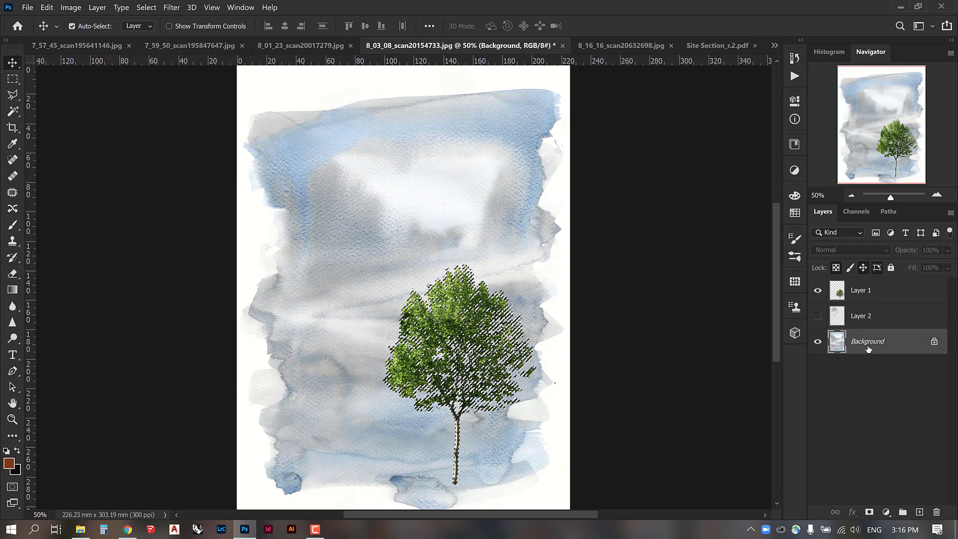
key("ctrl+j")
left_click(818, 367)
left_click(818, 290)
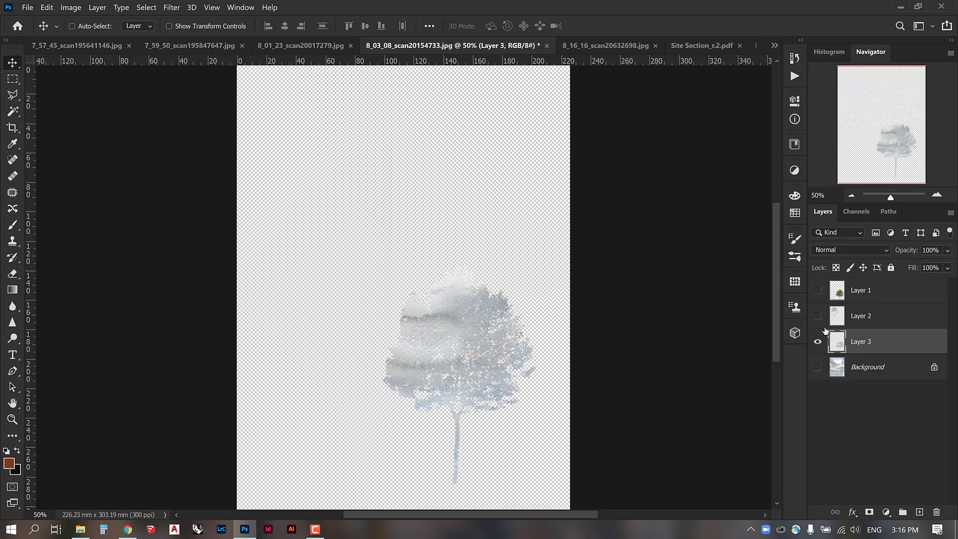
left_click(817, 316)
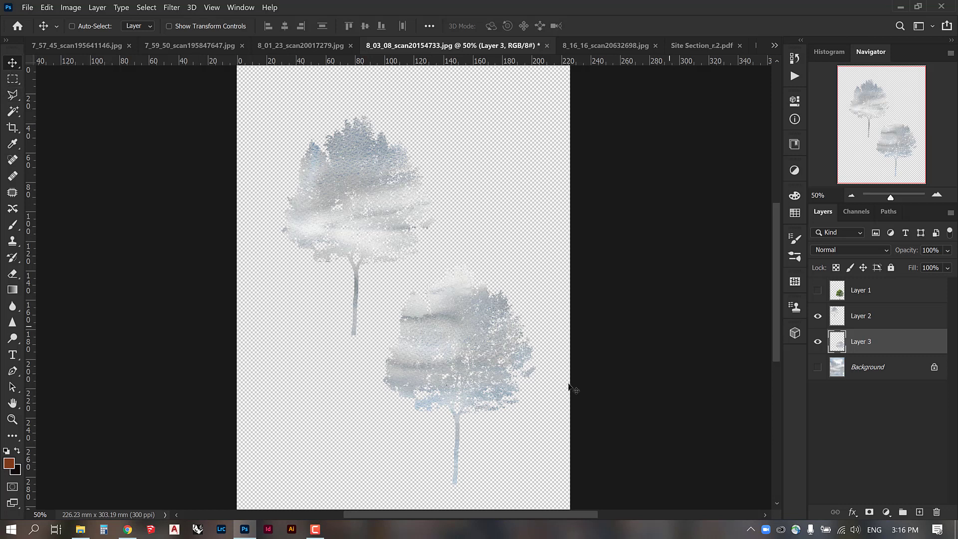
left_click_drag(486, 363, 482, 197)
left_click_drag(494, 268, 456, 363)
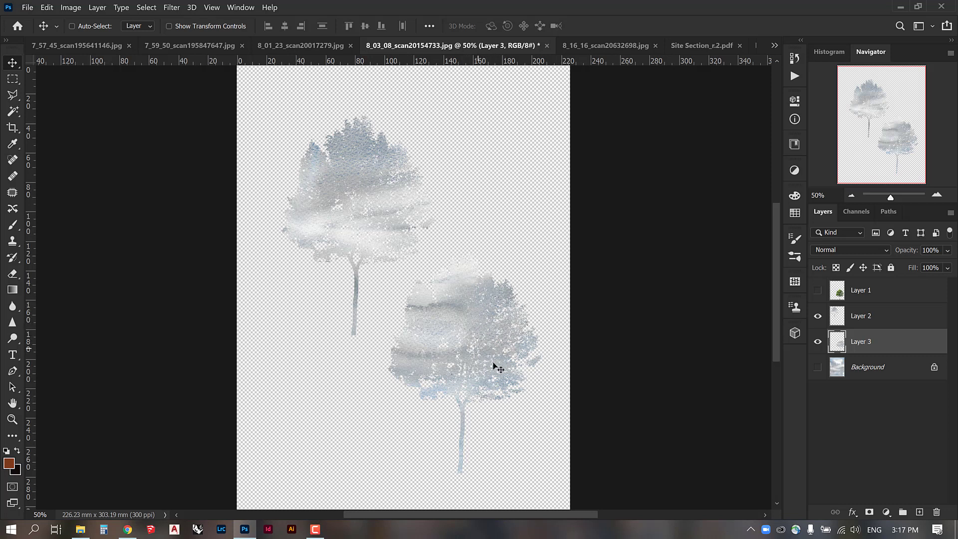
Add a Color Overlay effect to Layer 3 with the Normal blend mode.
double_click(898, 346)
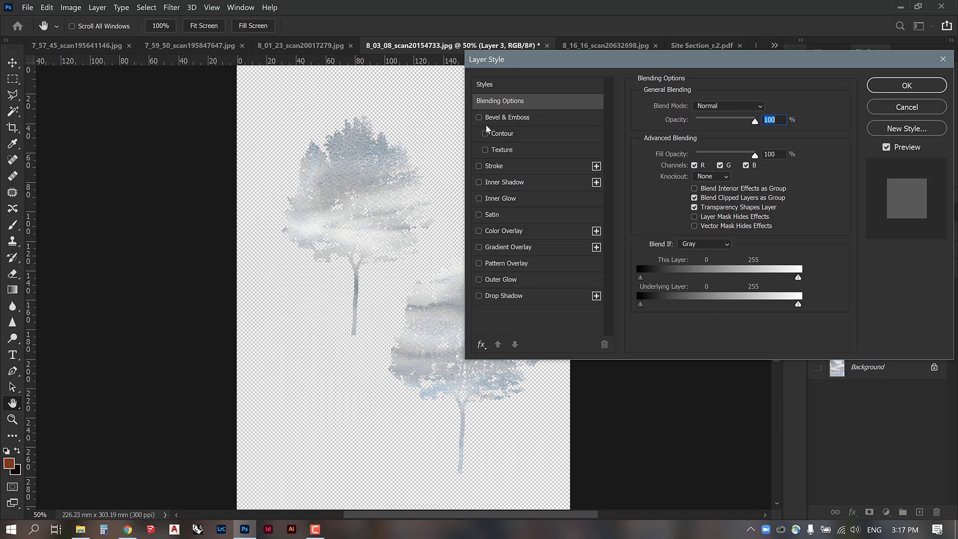
left_click(479, 231)
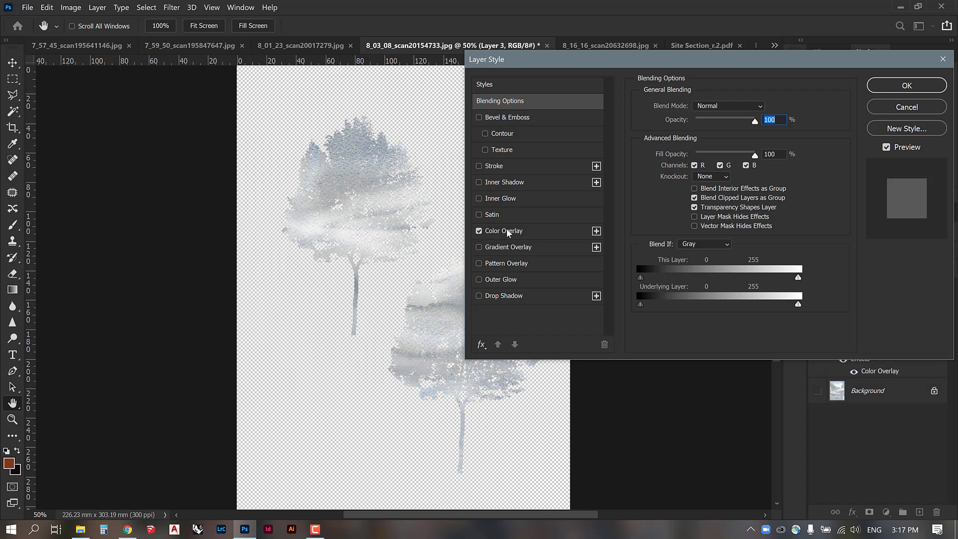
left_click(506, 230)
left_click(718, 108)
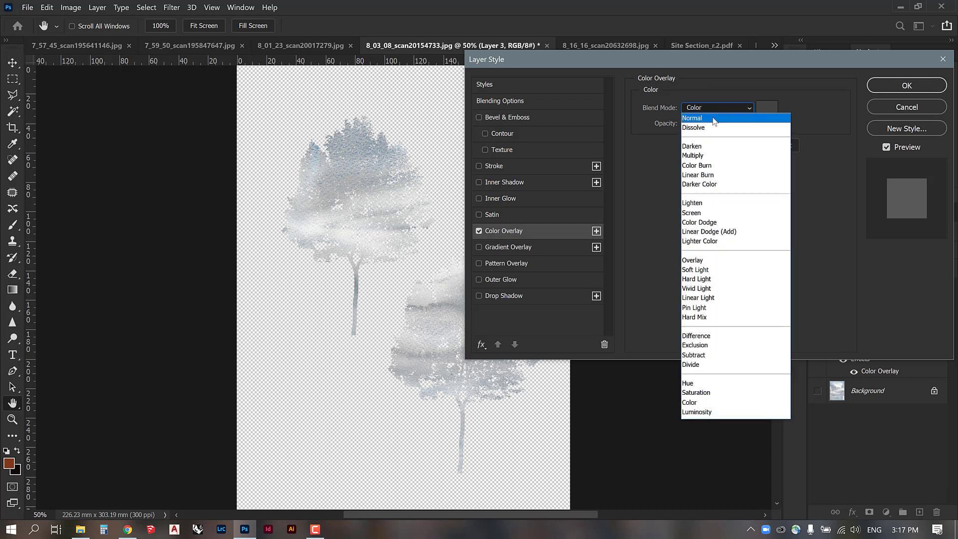
left_click(721, 116)
Set the Color Overlay's color to a muted olive green with a hue of 85°.
left_click(768, 108)
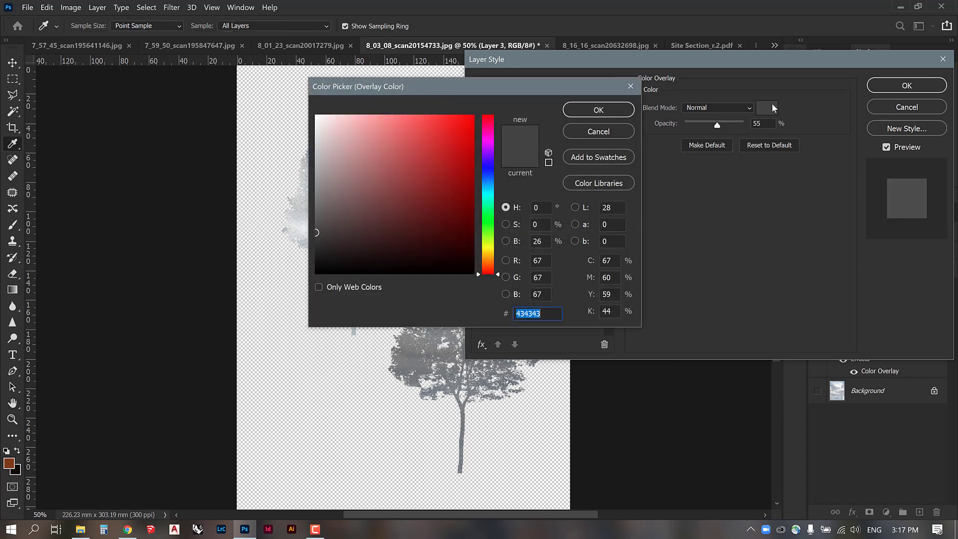
left_click(455, 159)
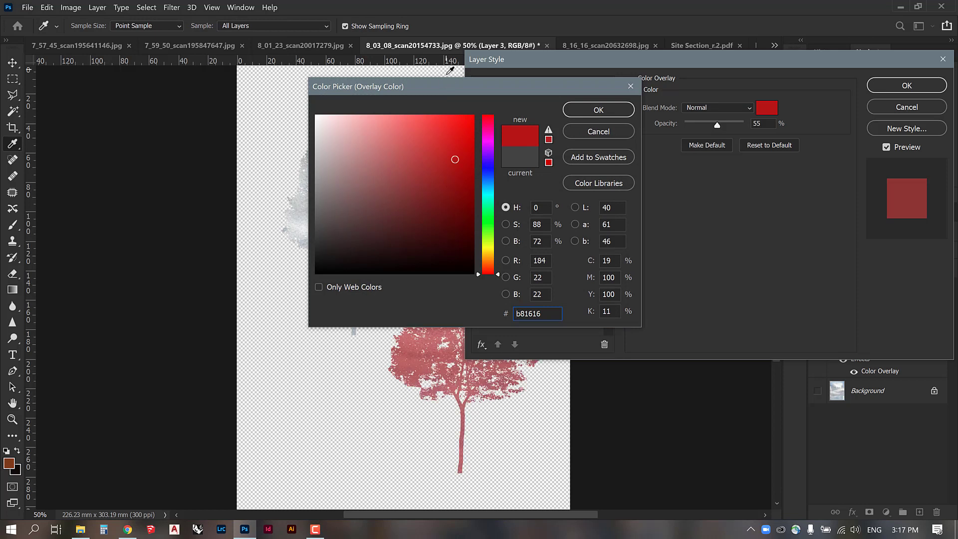
left_click_drag(450, 93, 710, 120)
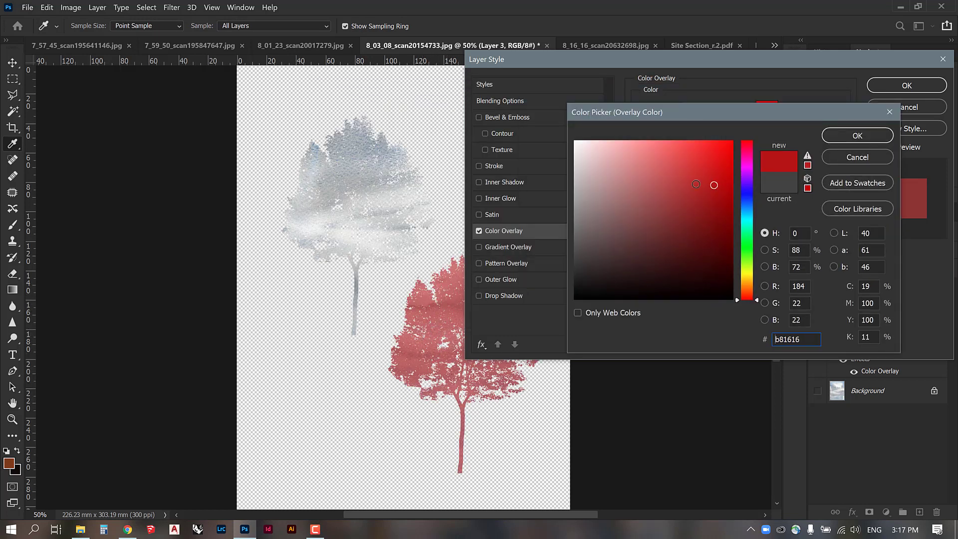
left_click(751, 262)
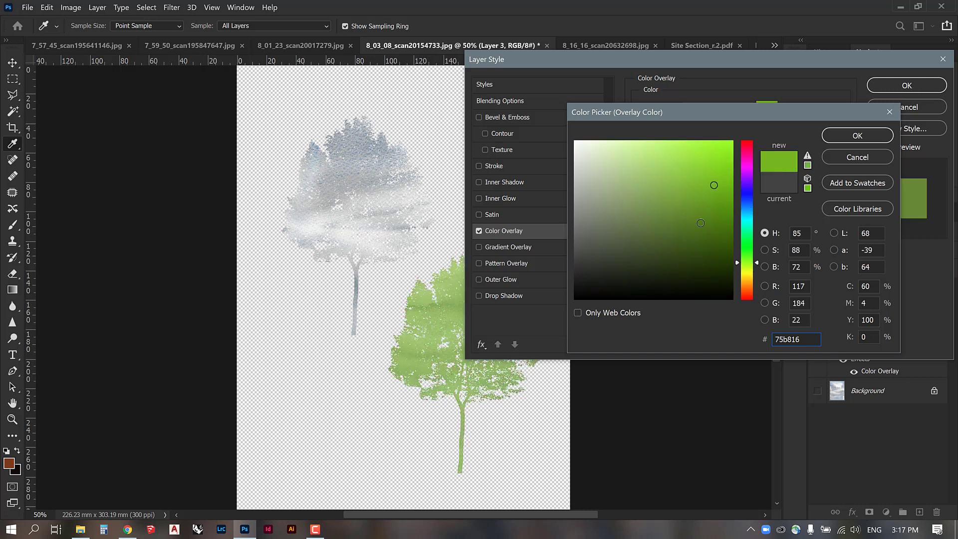
left_click(646, 235)
left_click(631, 231)
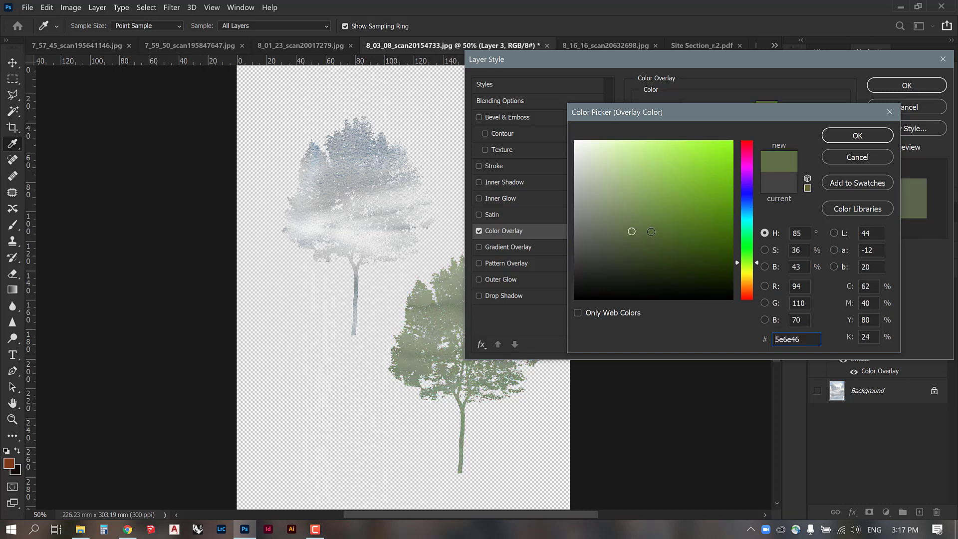
left_click(649, 233)
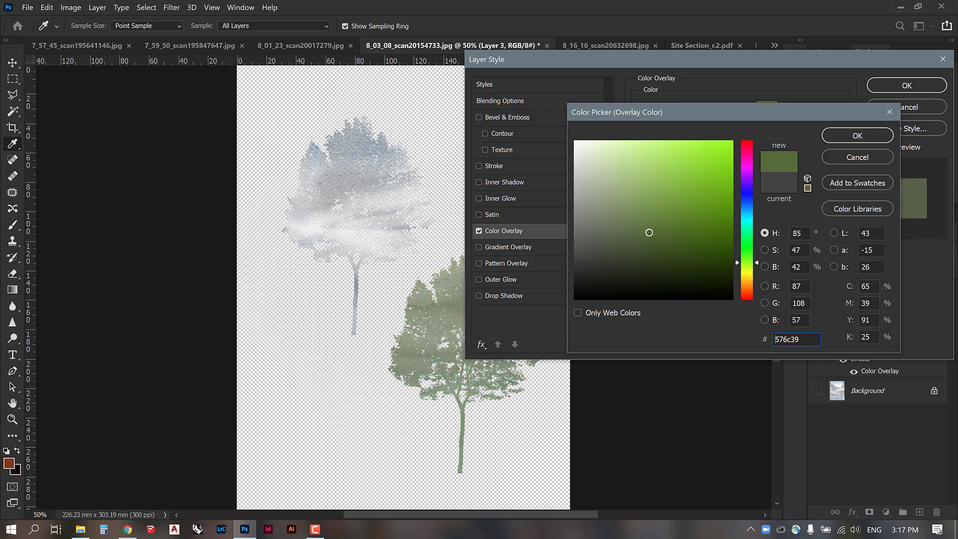
left_click(856, 137)
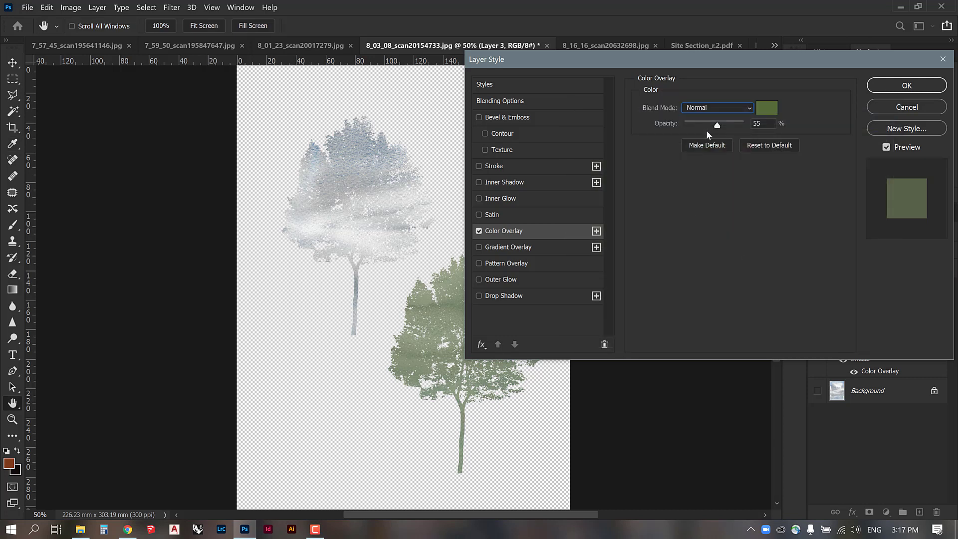
Lower the Color Overlay opacity to 42%, and try the Multiply blend mode at 70% opacity.
mouse_move(717, 127)
left_mouse_down()
mouse_move(746, 126)
mouse_move(702, 128)
mouse_move(709, 131)
left_mouse_up()
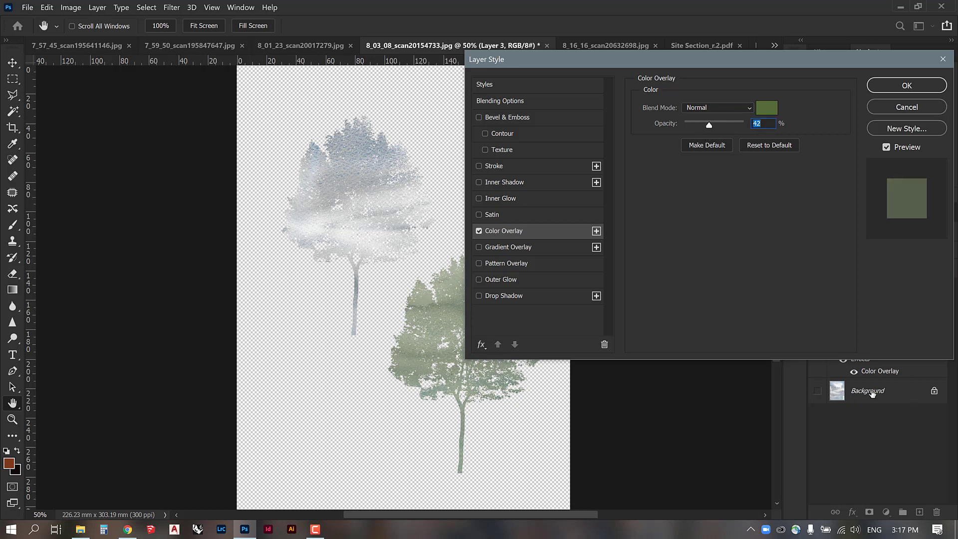
left_click(731, 105)
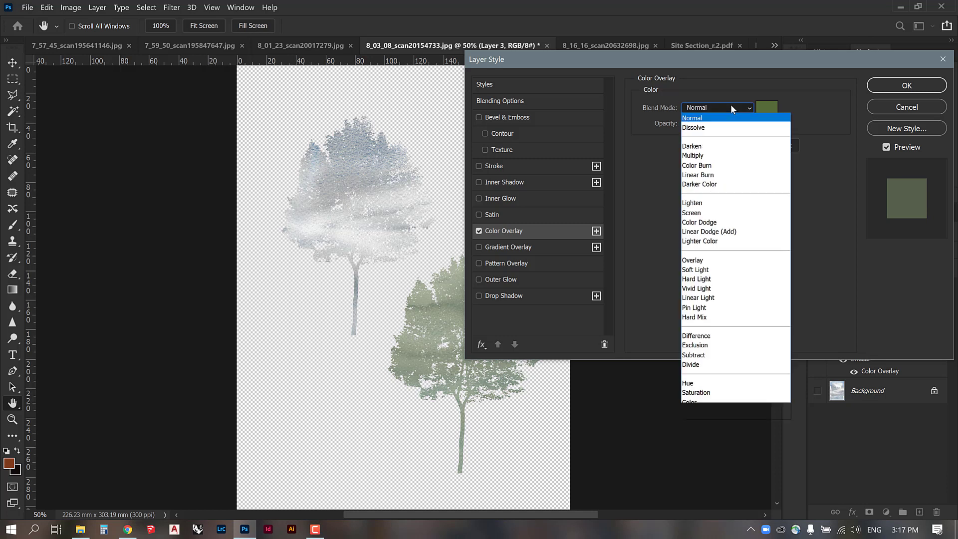
left_click(701, 156)
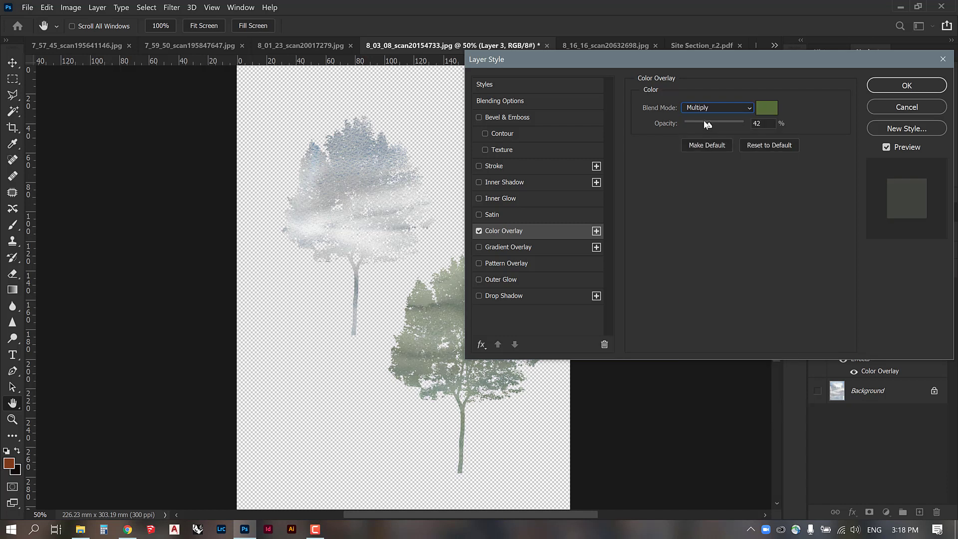
left_click(726, 122)
Try the Color Burn, Lighten, Screen, Overlay and Soft Light blend modes for the Color Overlay, and return it to Normal.
left_click(724, 107)
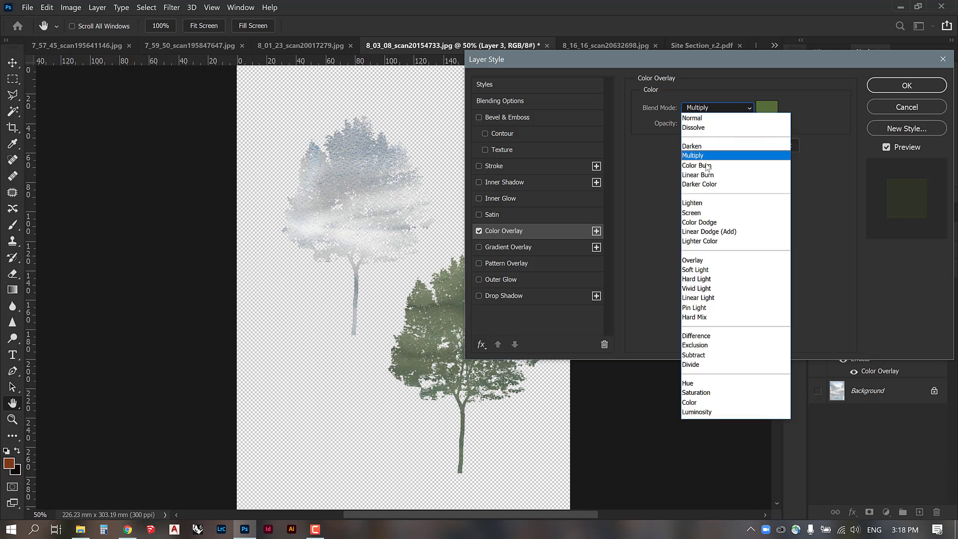
left_click(704, 162)
left_click(711, 112)
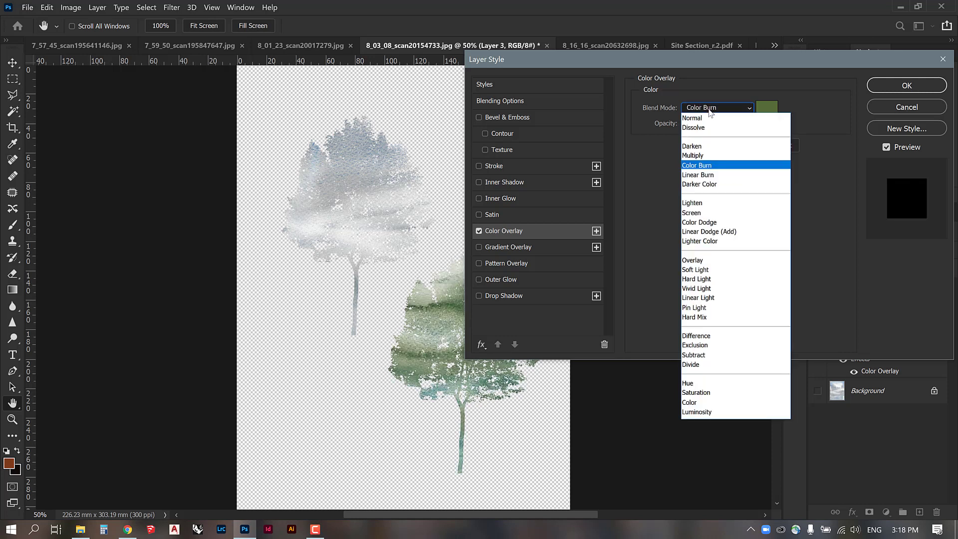
left_click(695, 205)
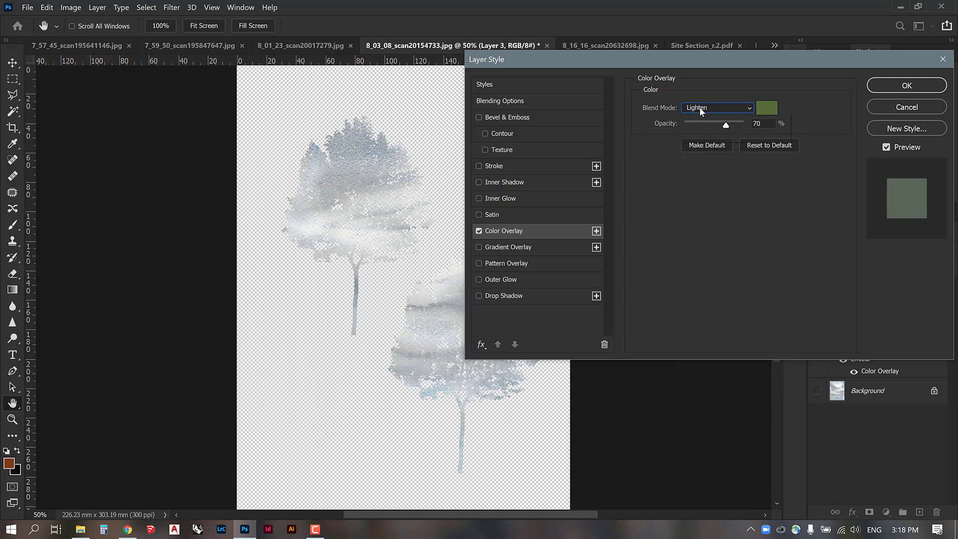
left_click(700, 107)
left_click(695, 214)
left_click(716, 109)
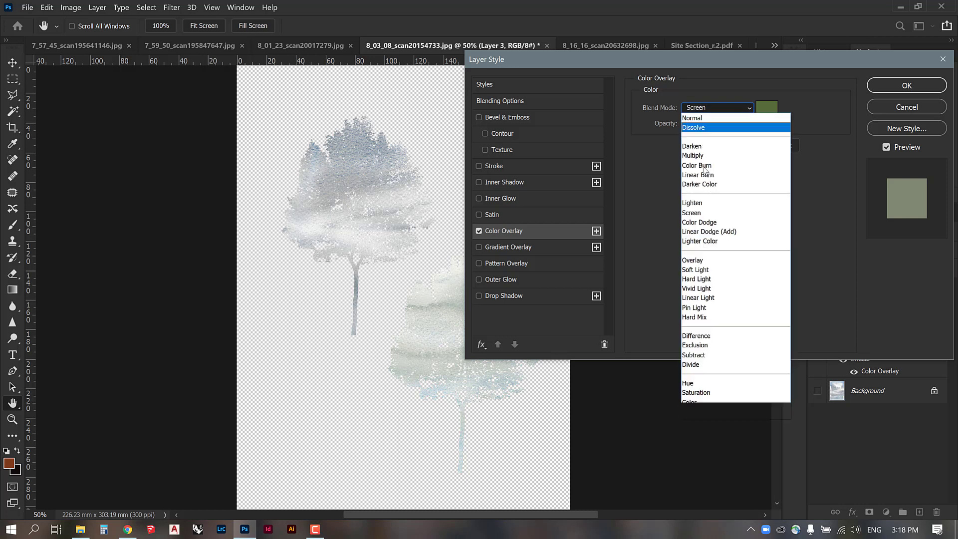
left_click(693, 260)
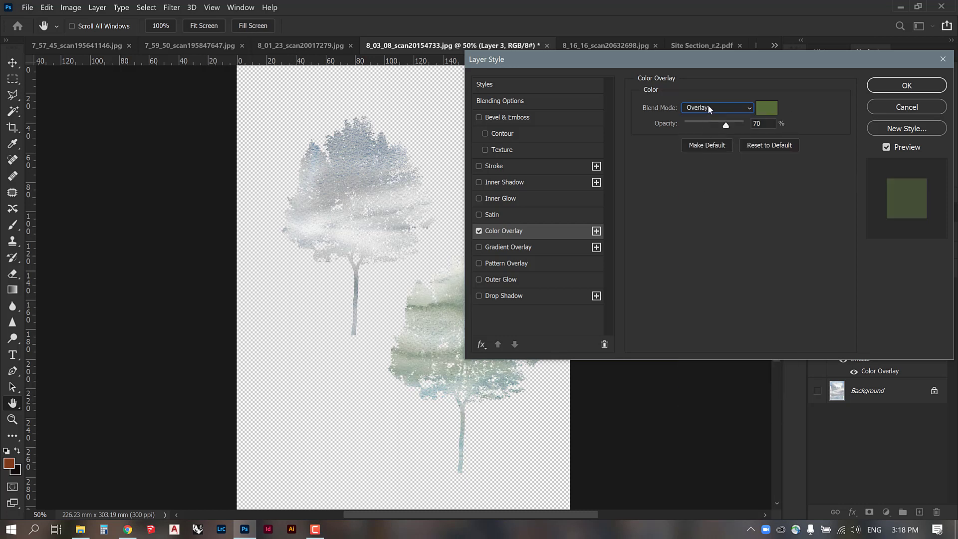
left_click(711, 108)
left_click(695, 270)
left_click(724, 108)
left_click(698, 111)
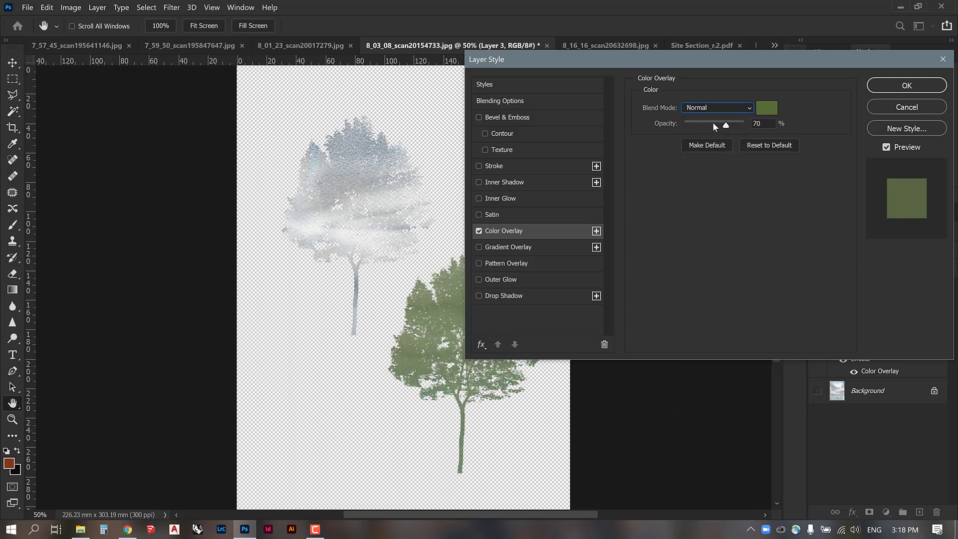
Set the Color Overlay opacity to 50%, apply the layer style and hide Layer 3's effects.
left_click_drag(713, 123, 714, 127)
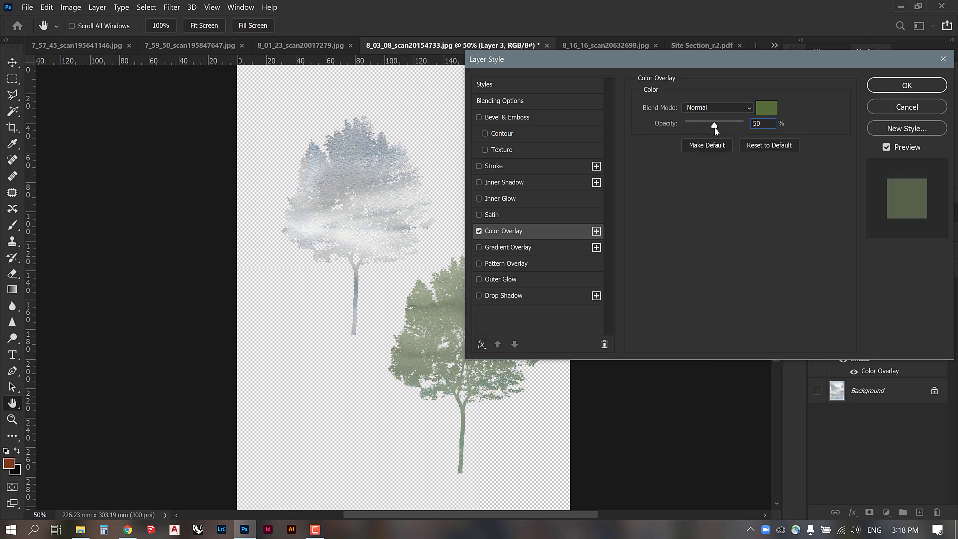
left_click(906, 86)
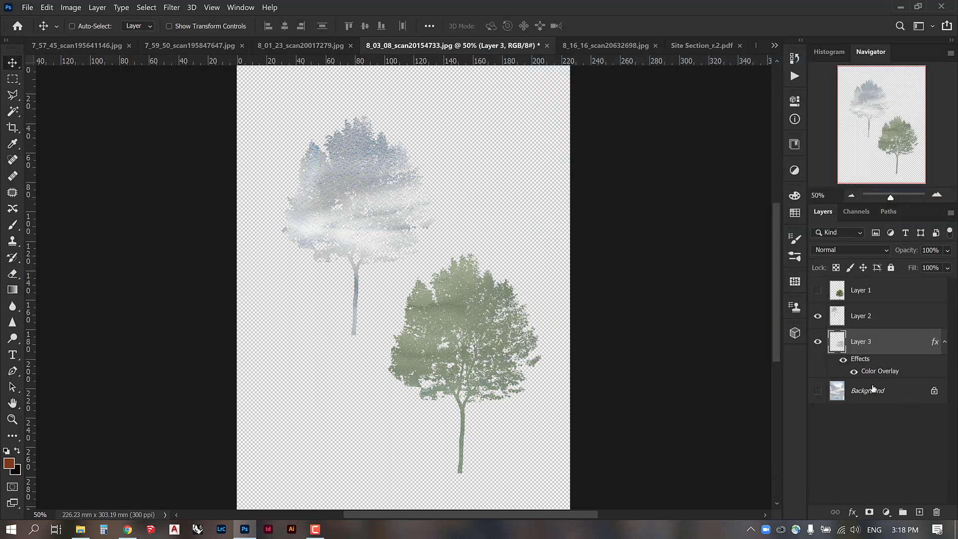
left_click(842, 361)
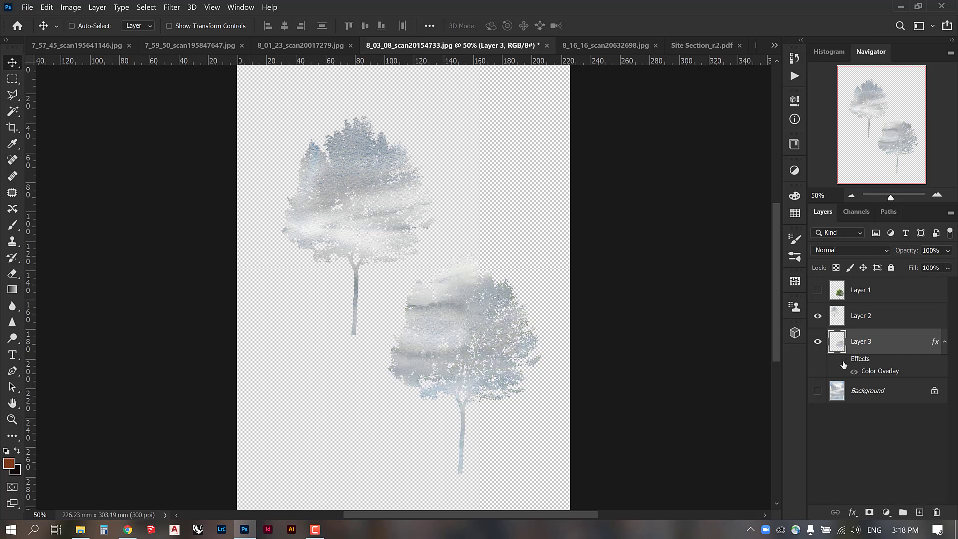
Toggle Layer 3's effects to compare the tree with and without its tint, and leave them shown.
left_click(842, 361)
left_click(842, 362)
left_click(843, 360)
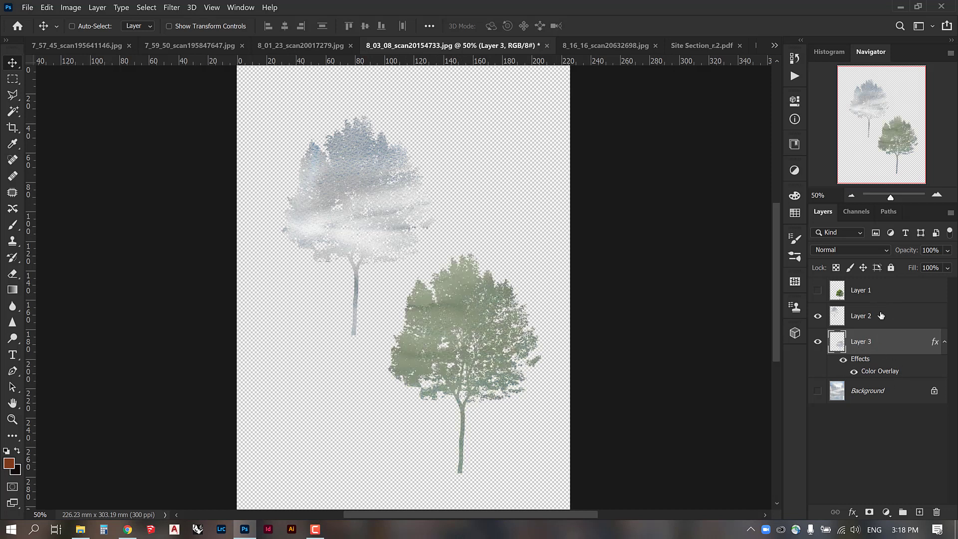
Try copying Layer 3's layer style onto Layer 2, and undo the paste.
right_click(866, 351)
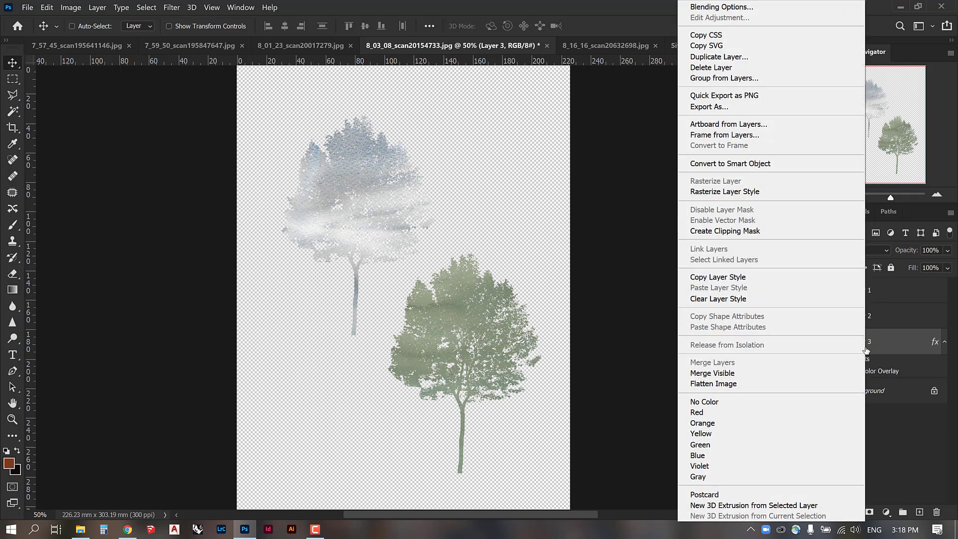
left_click(748, 277)
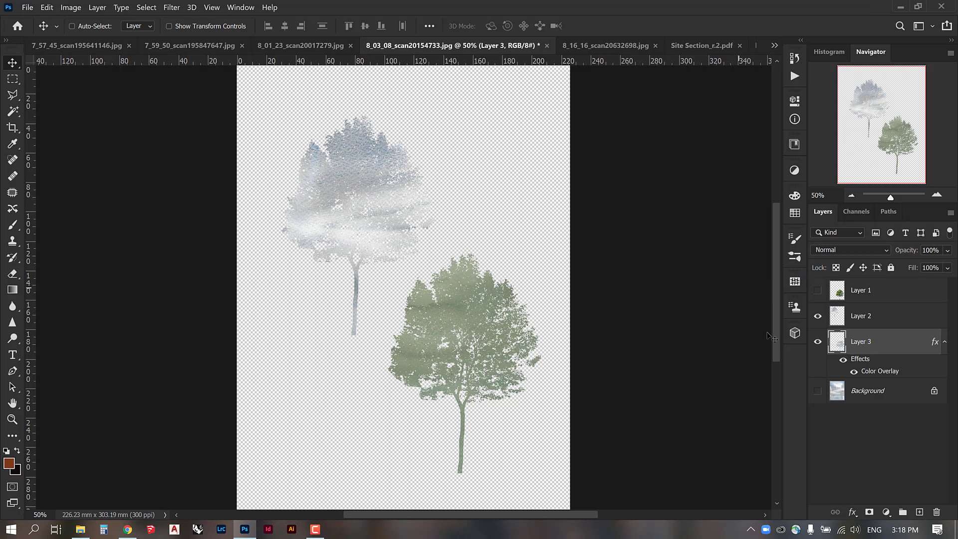
left_click(878, 318)
right_click(868, 317)
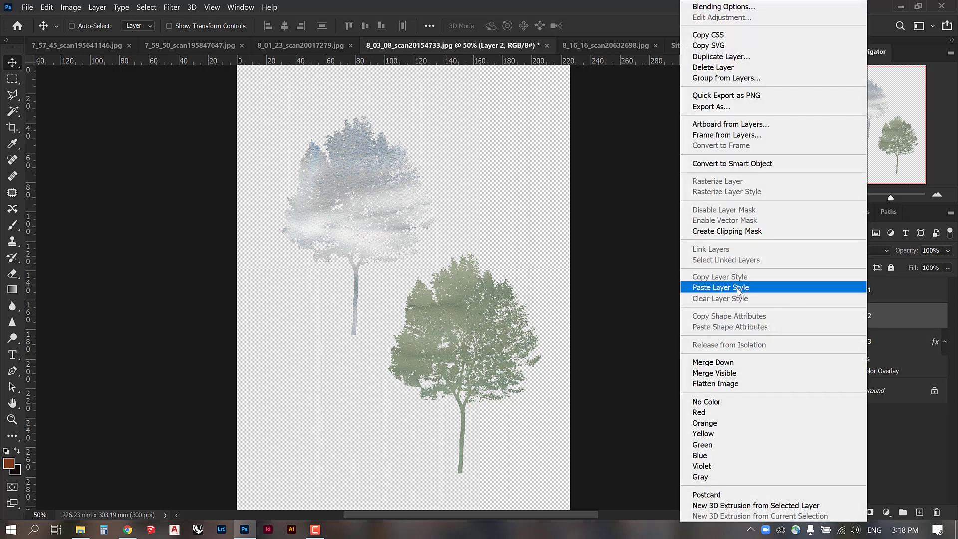
left_click(738, 292)
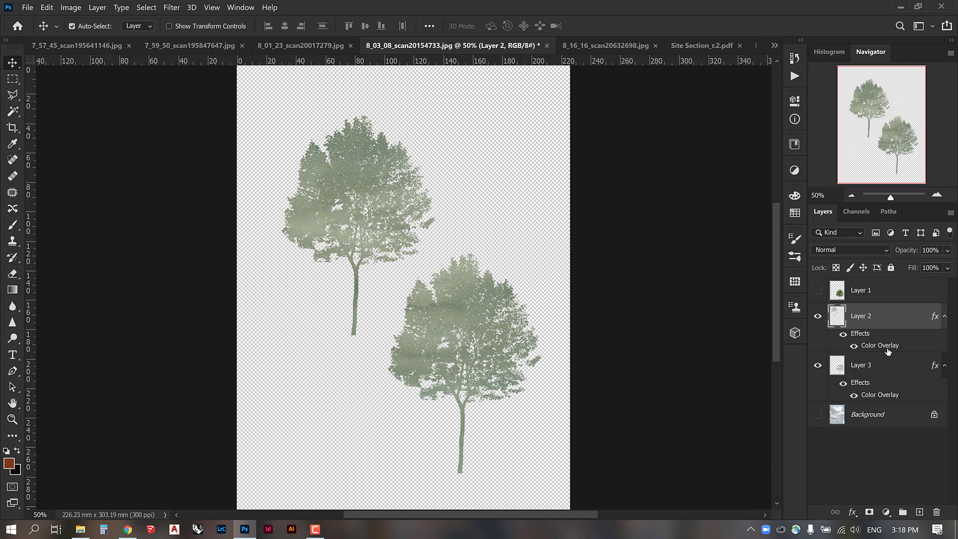
key("ctrl+z")
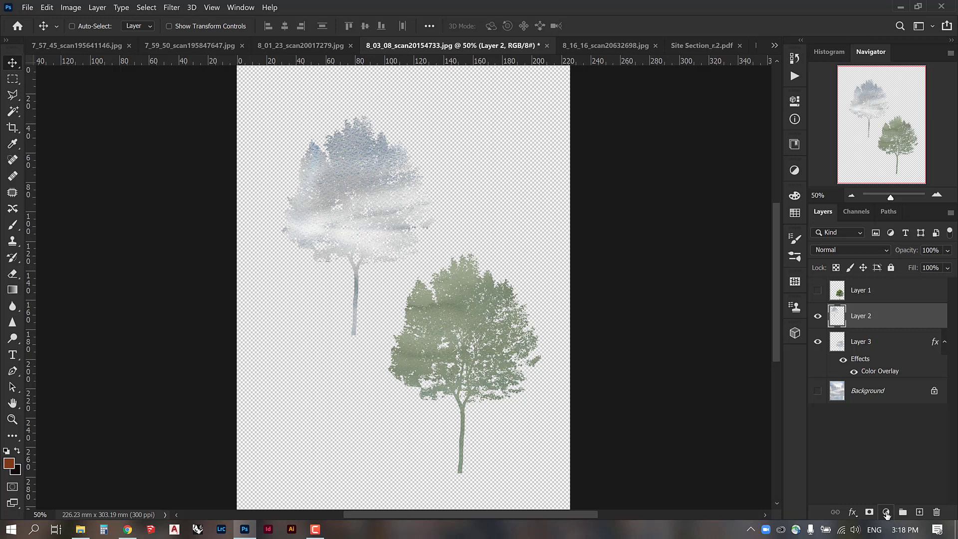
Add a Hue/Saturation adjustment layer above Layer 2 and turn on Colorize.
left_click(885, 513)
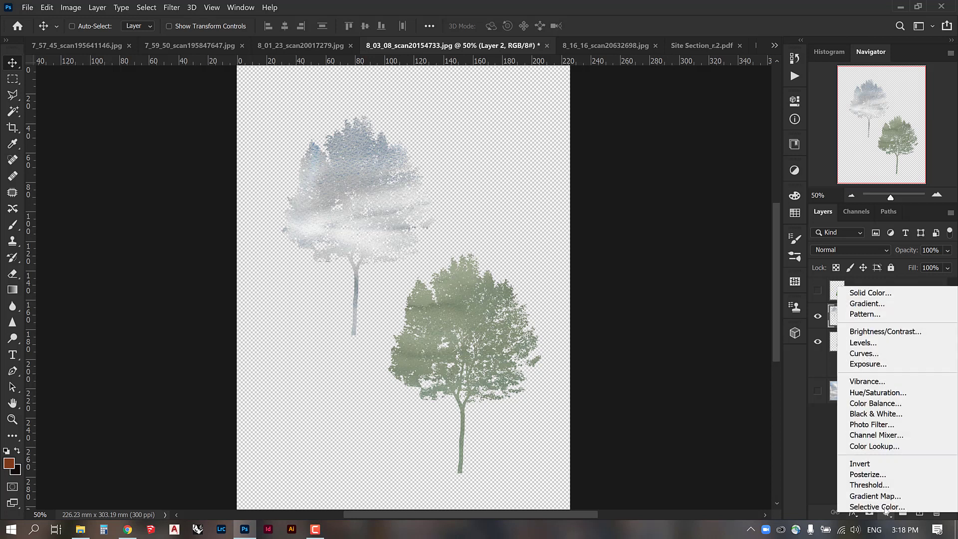
left_click(868, 393)
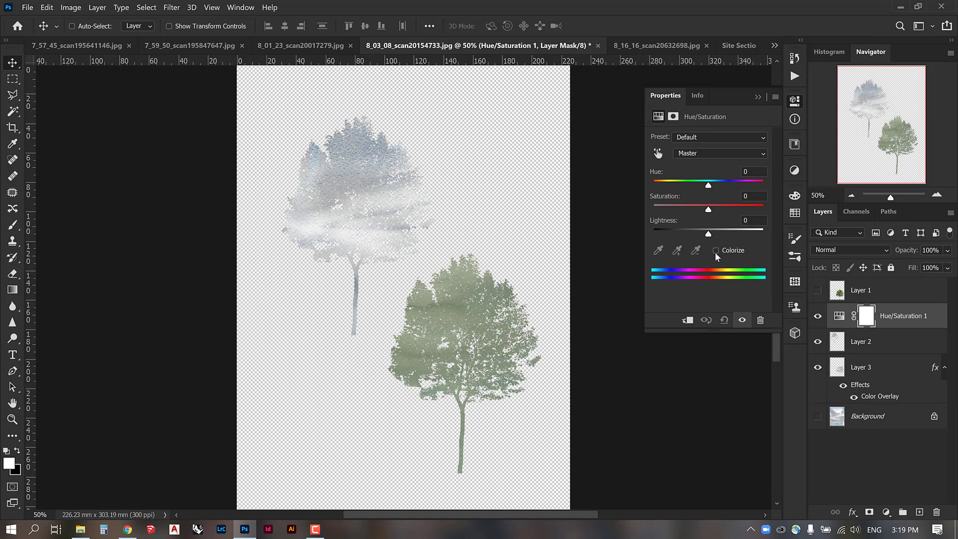
left_click(715, 251)
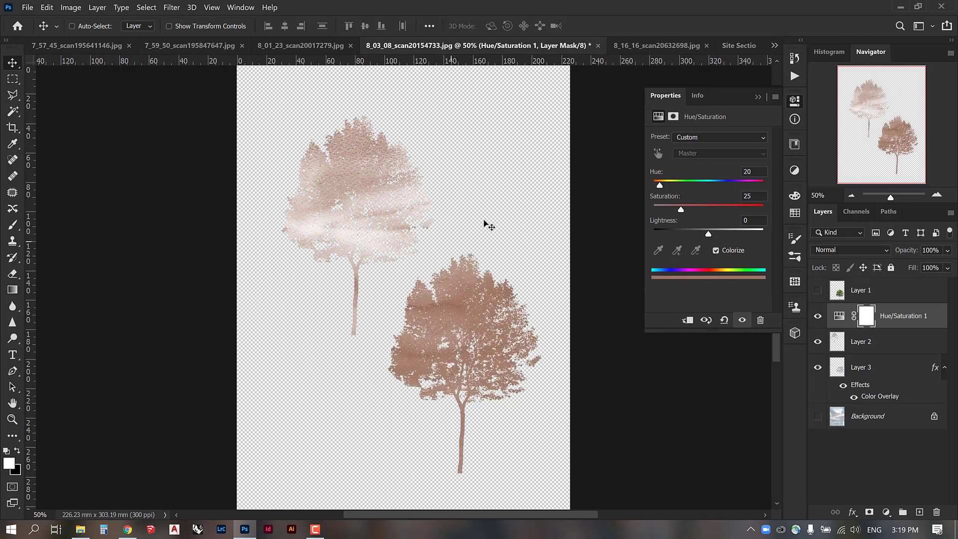
left_click(871, 343)
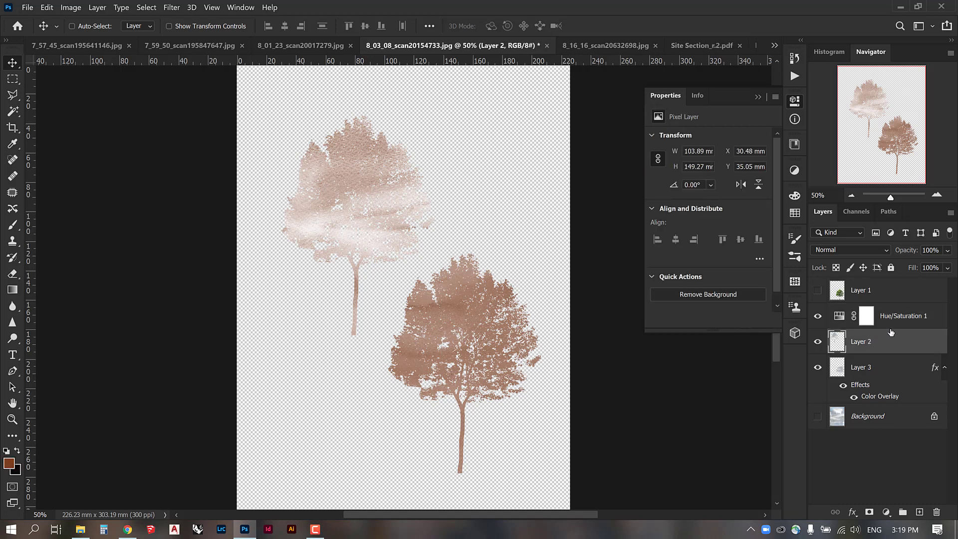
left_click(890, 323)
left_click(882, 351)
left_click(873, 368)
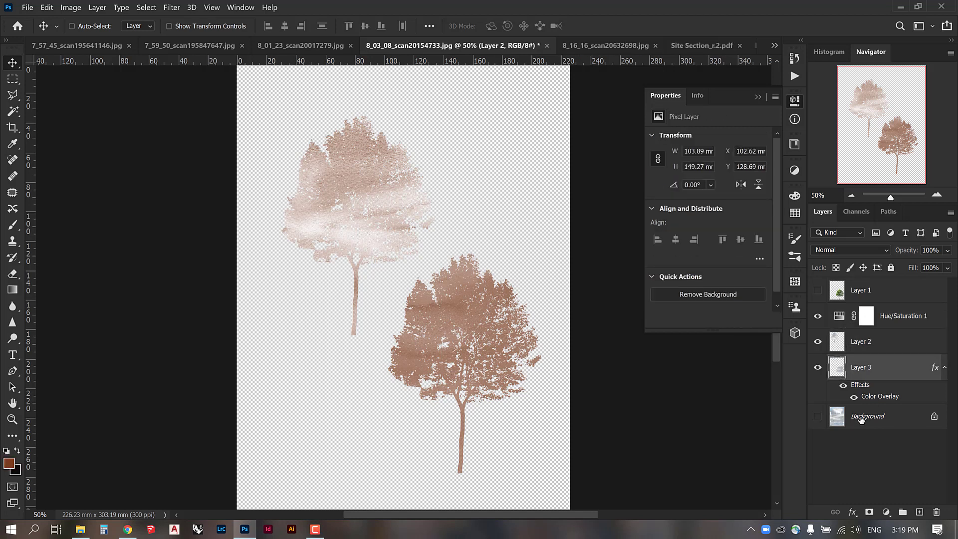
left_click(862, 418)
left_click(893, 298)
Set the Hue/Saturation adjustment layer to hue 102, saturation 24 and lightness -14 for a green tint.
left_click(906, 315)
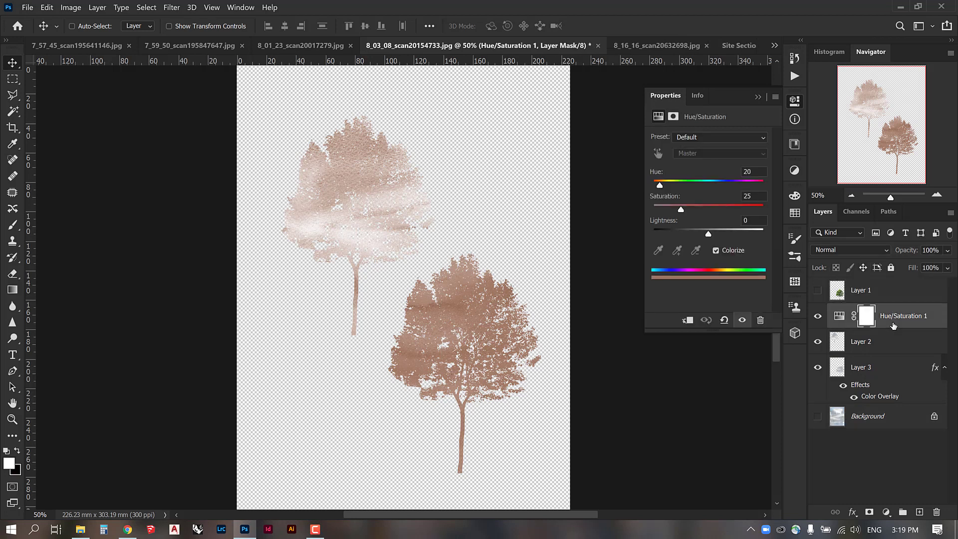
left_click_drag(660, 188, 693, 186)
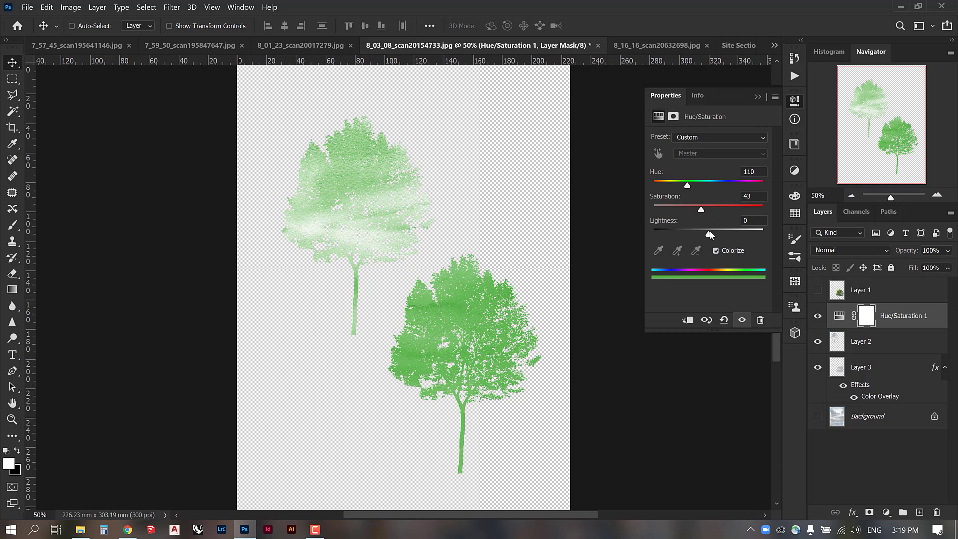
left_click_drag(710, 235, 680, 210)
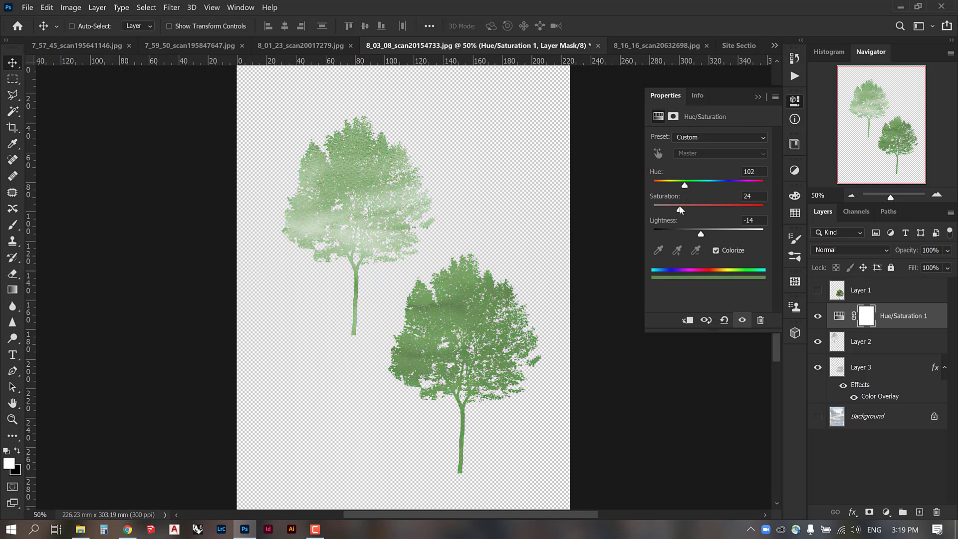
left_click(756, 98)
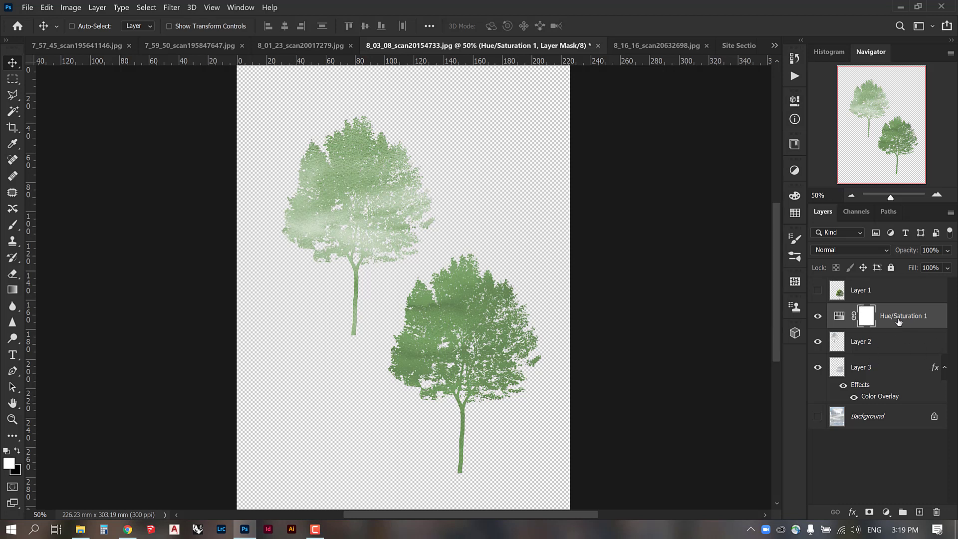
Clip the Hue/Saturation adjustment to Layer 2 so that it tints only the upper tree.
left_click(886, 341)
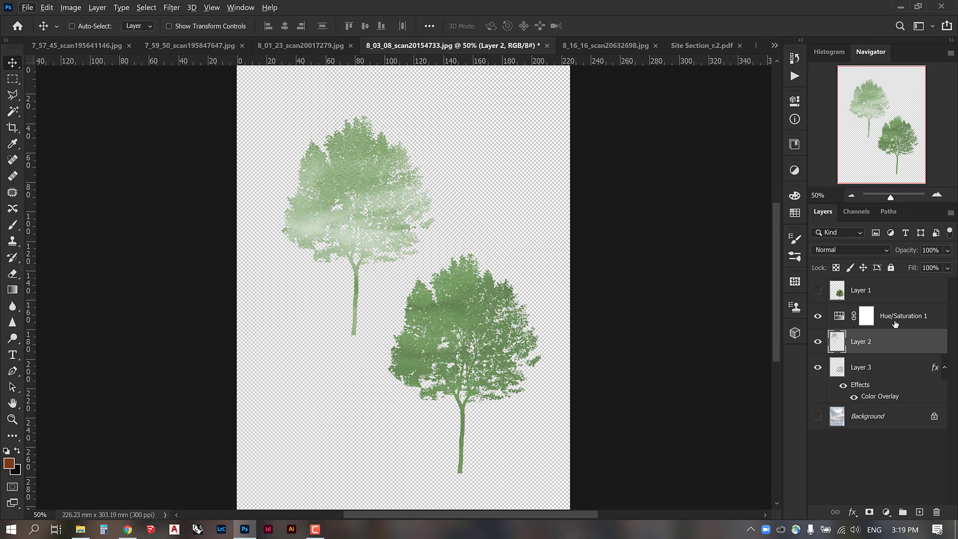
left_click(895, 322)
left_click(891, 341)
left_click(892, 328, "alt")
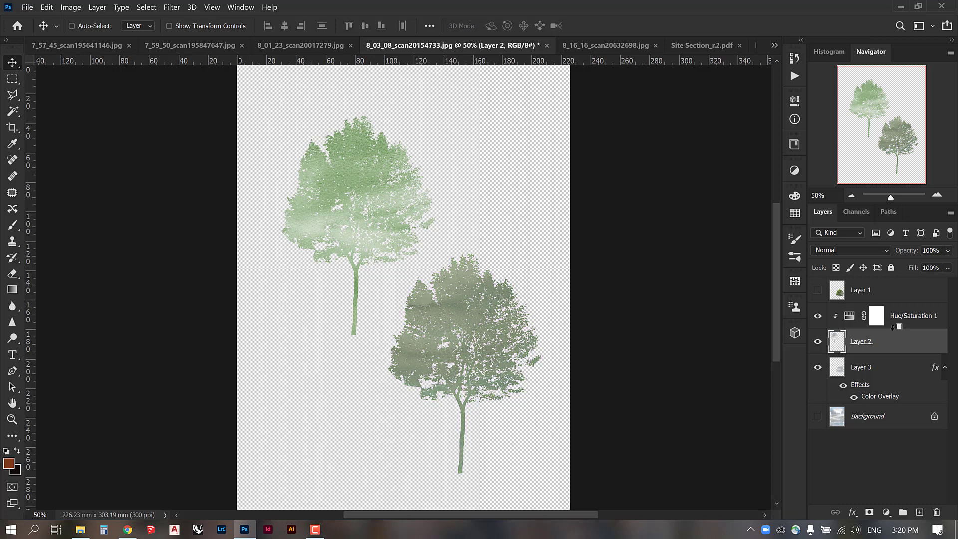
left_click(900, 320)
left_click(898, 335)
Duplicate Layer 3 and move the copy above the Hue/Saturation adjustment layer.
left_click(883, 369)
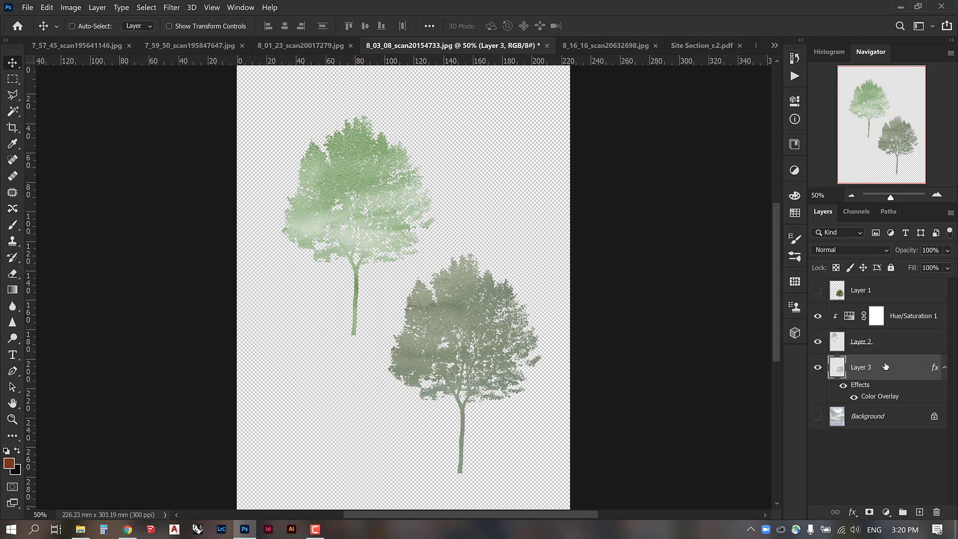
key("ctrl+j")
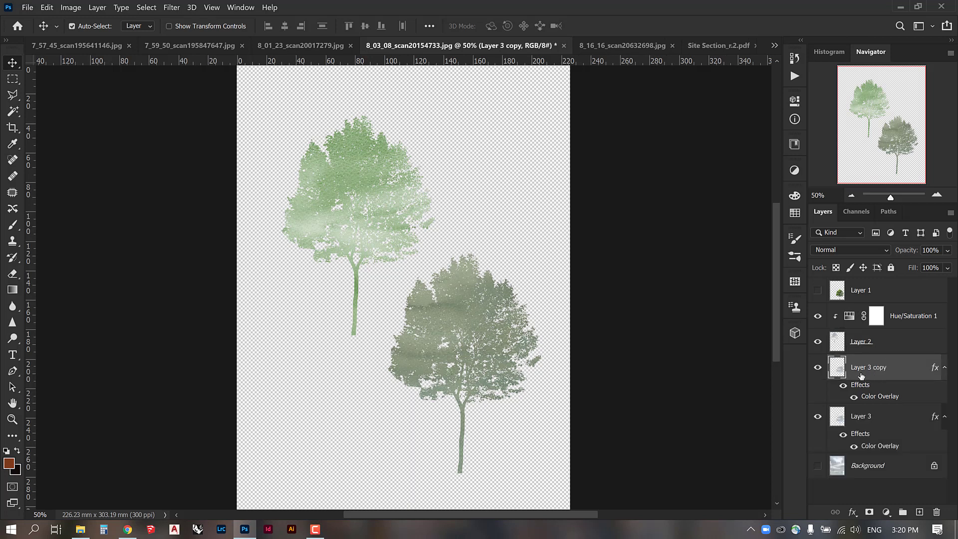
left_click_drag(876, 372, 871, 325)
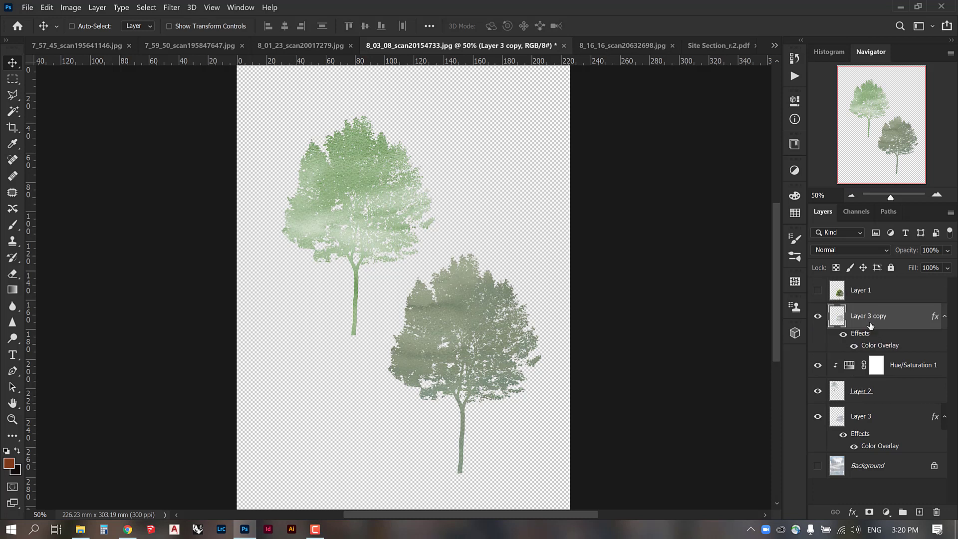
Clear the layer style from the copied tree and move it to the lower-left area of the page.
right_click(870, 326)
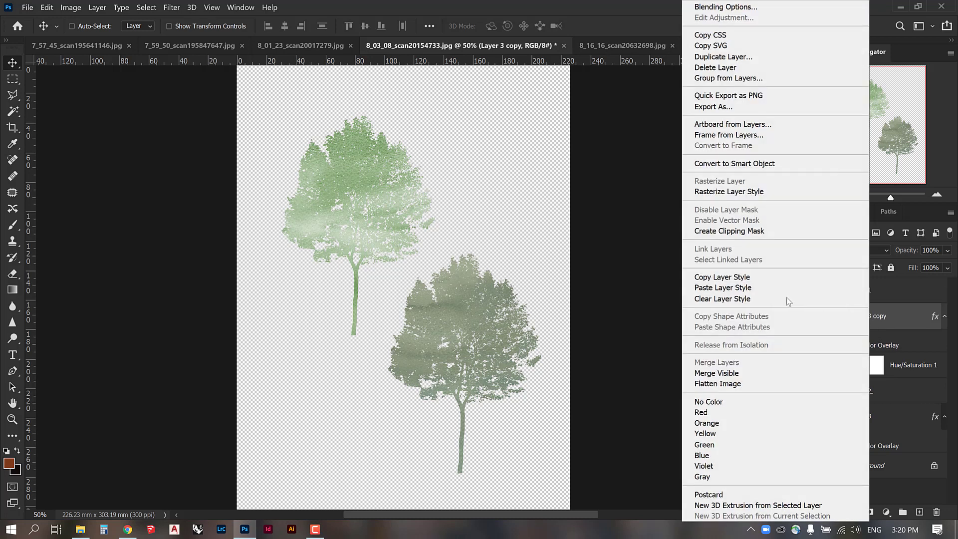
left_click(735, 298)
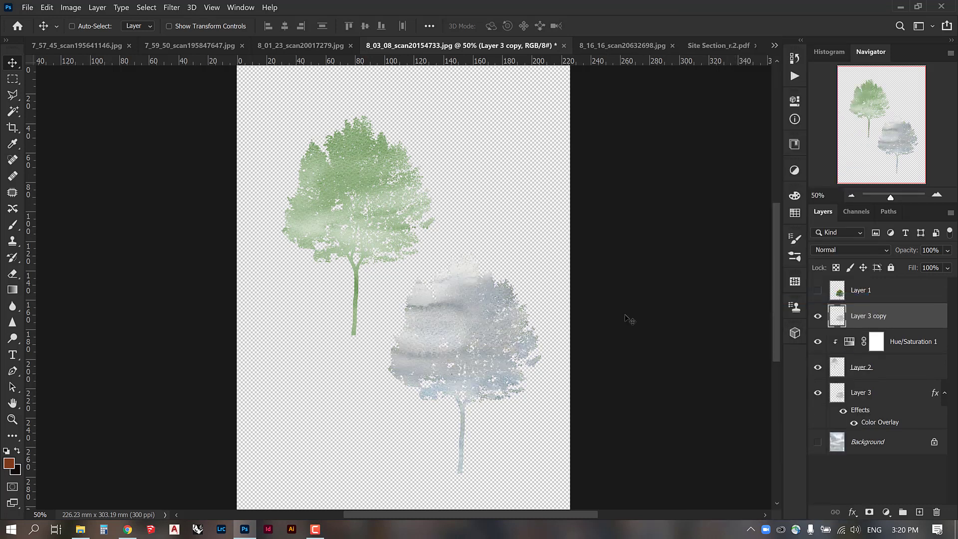
left_click_drag(480, 327, 336, 355)
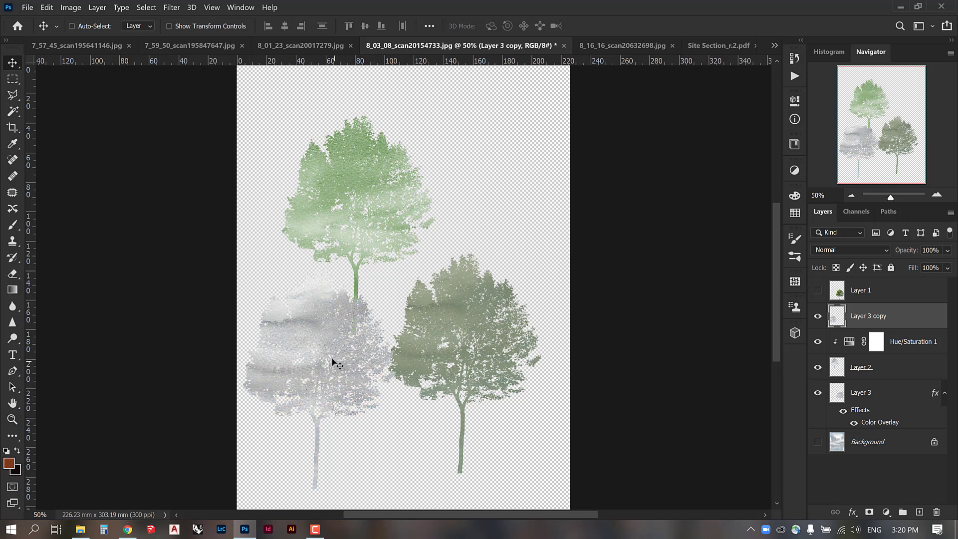
Try shifting the copied tree slightly up and to the right, and undo the last changes.
mouse_move(335, 367)
left_mouse_down()
mouse_move(344, 360)
mouse_move(349, 375)
mouse_move(350, 363)
left_mouse_up()
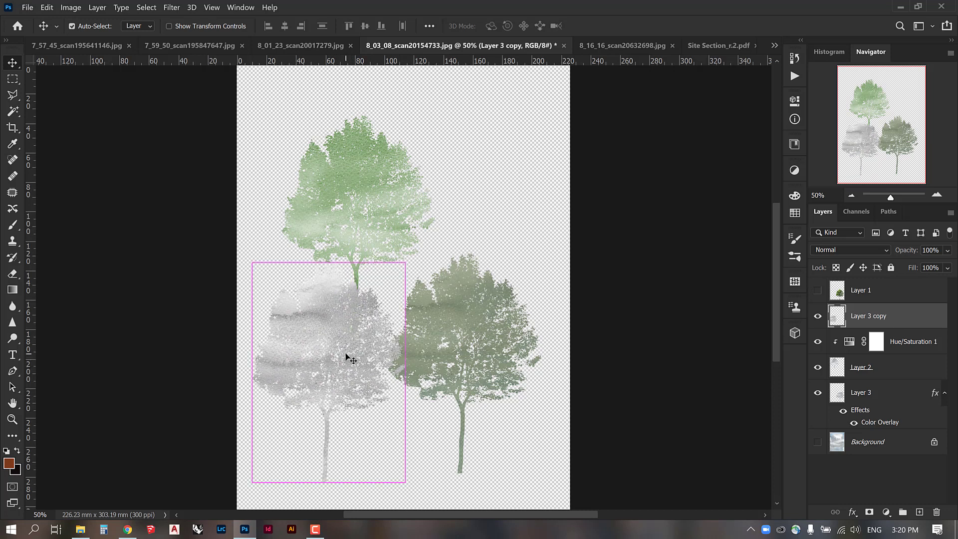
key("ctrl+z")
key("ctrl+z")
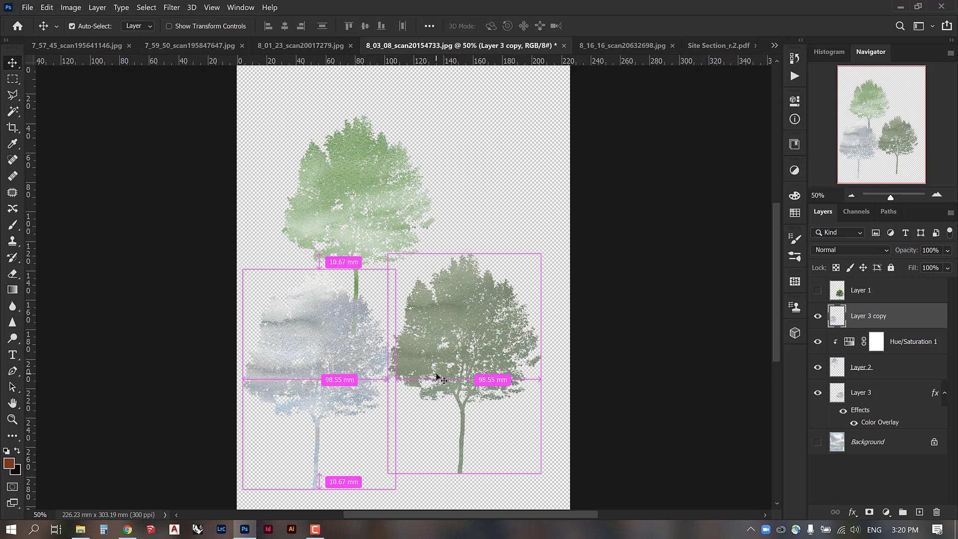
Colorize the copied tree directly with Hue/Saturation, using hue 61, saturation 39 and lightness -4.
key("ctrl+u")
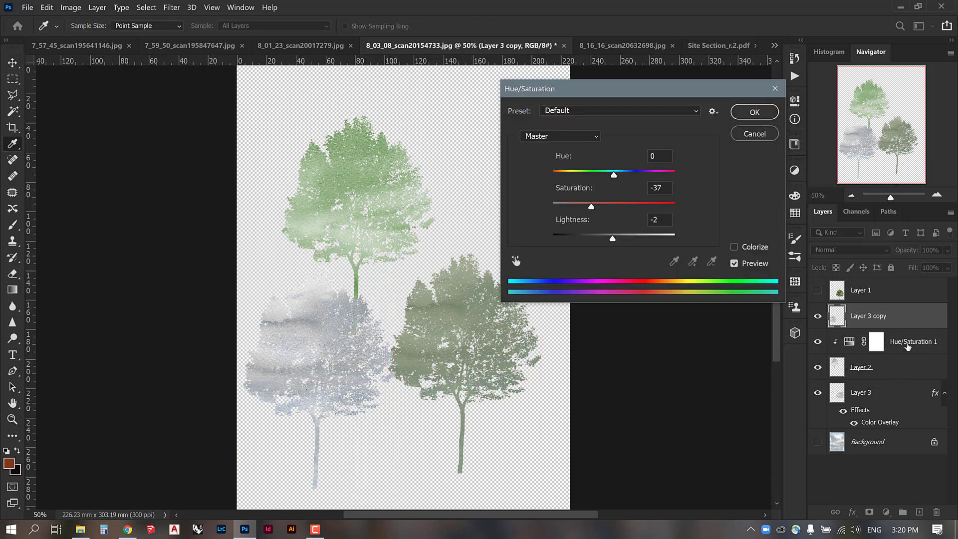
left_click(734, 244)
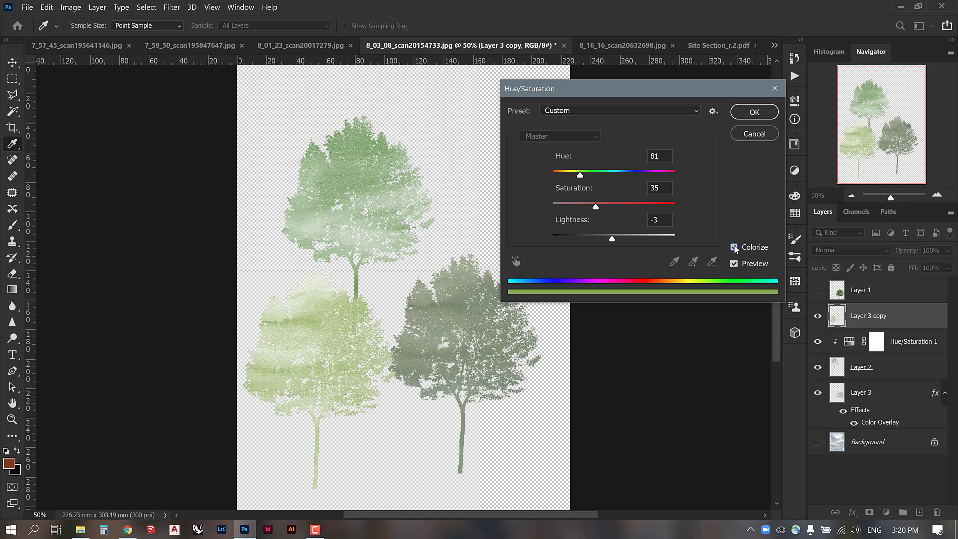
left_click_drag(580, 176, 574, 176)
left_click_drag(595, 206, 601, 207)
left_click_drag(613, 239, 610, 239)
left_click_drag(575, 175, 573, 176)
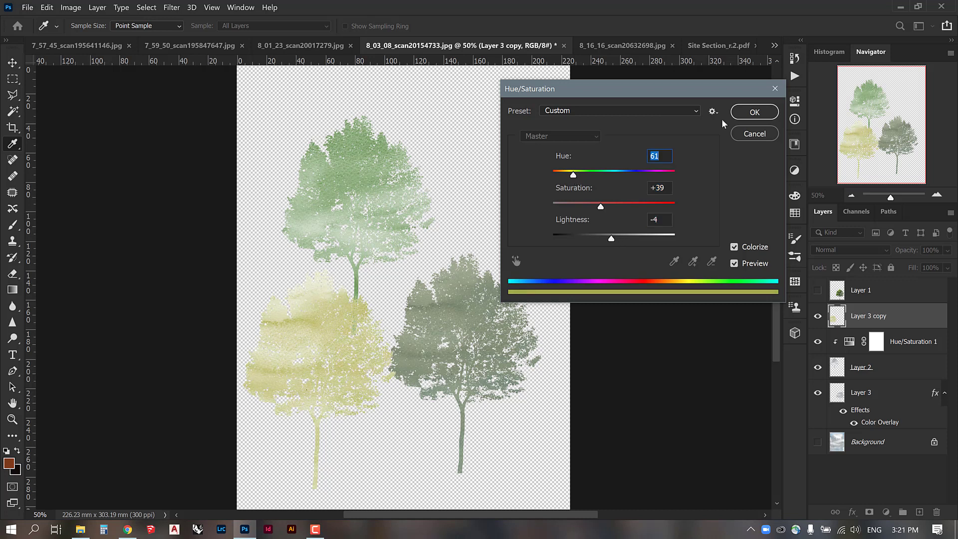
left_click(772, 112)
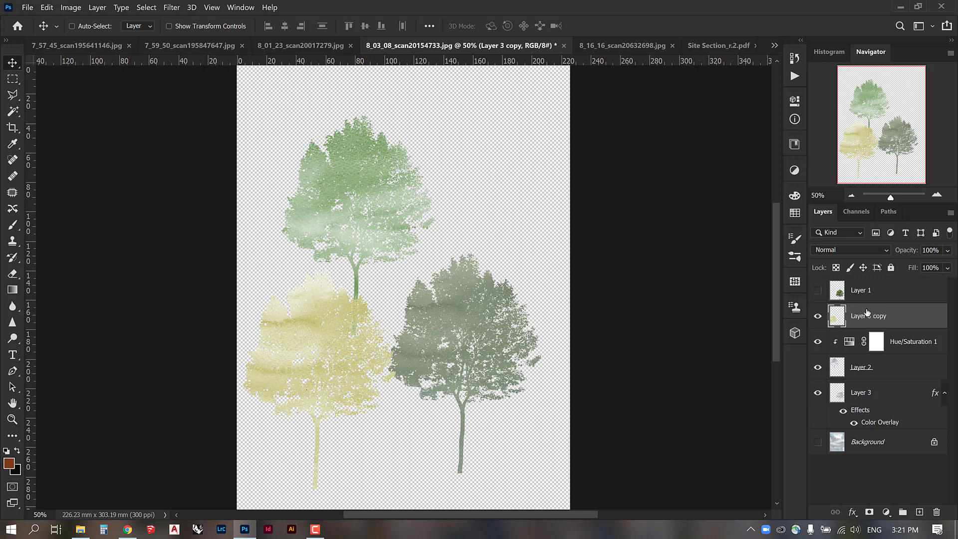
Toggle the copied tree, the Hue/Saturation adjustment and Layer 3's effects off and on to compare the tints with the originals.
left_click(817, 315)
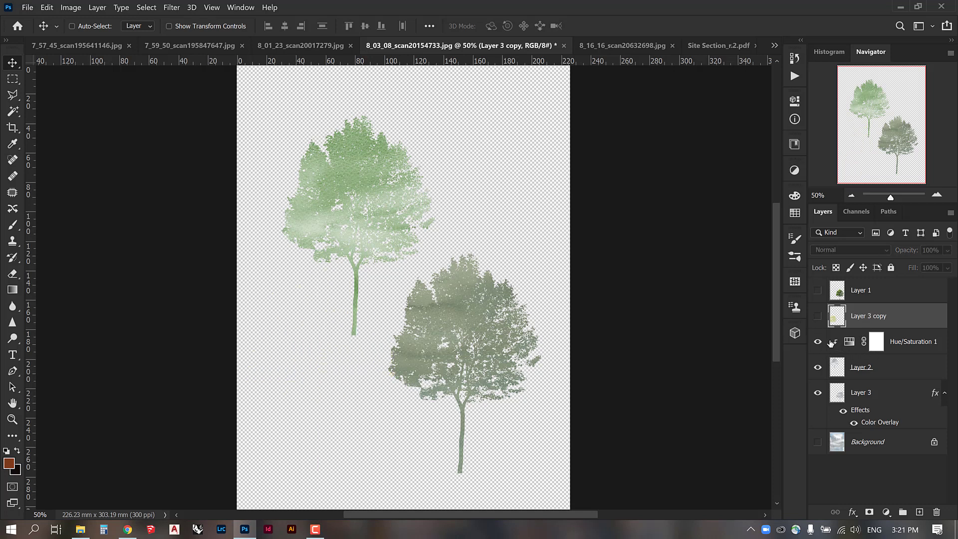
left_click(817, 341)
left_click(819, 343)
left_click(818, 342)
left_click(820, 342)
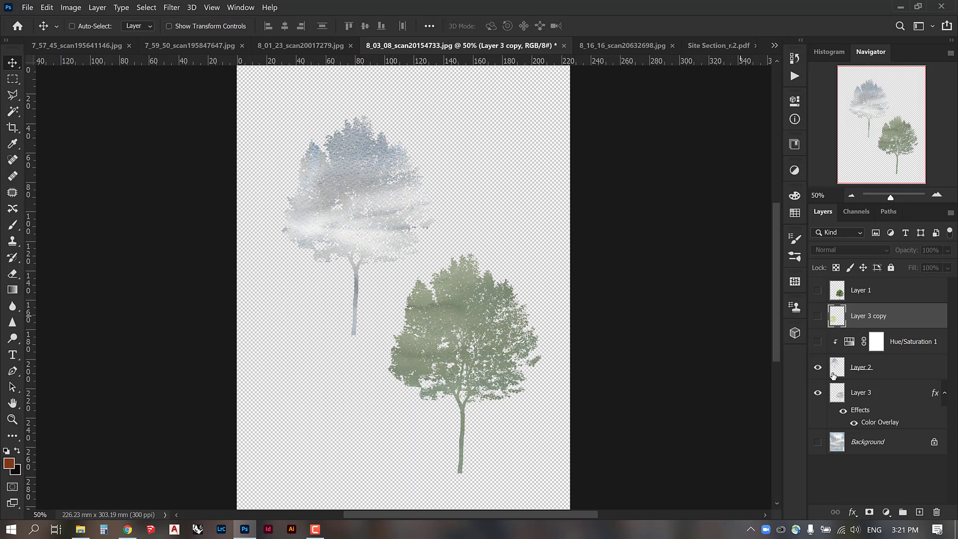
left_click(841, 412)
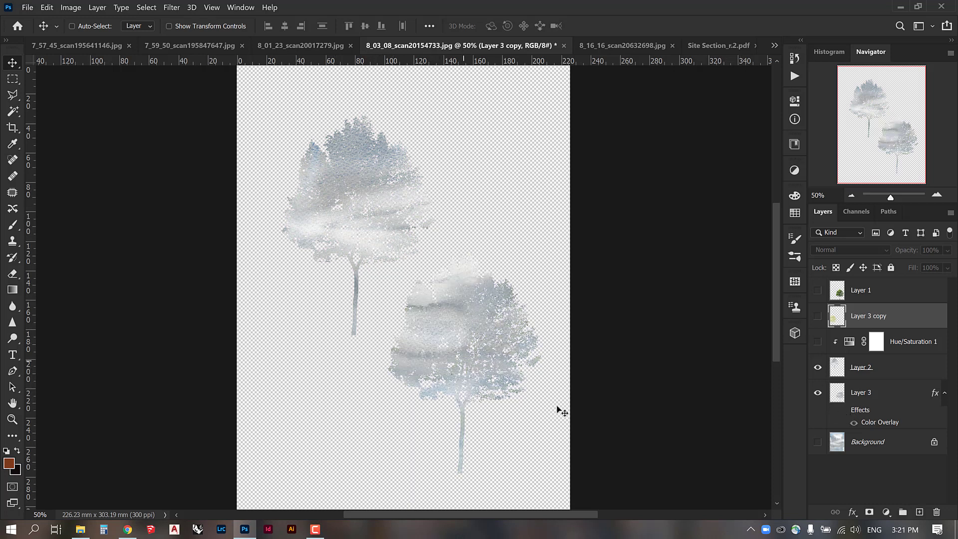
left_click(842, 410)
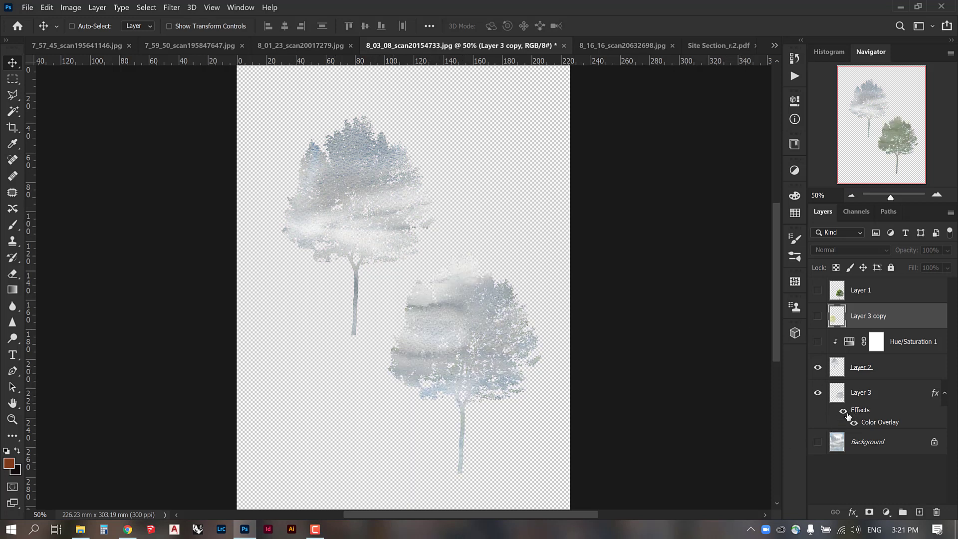
left_click(818, 316)
left_click(817, 342)
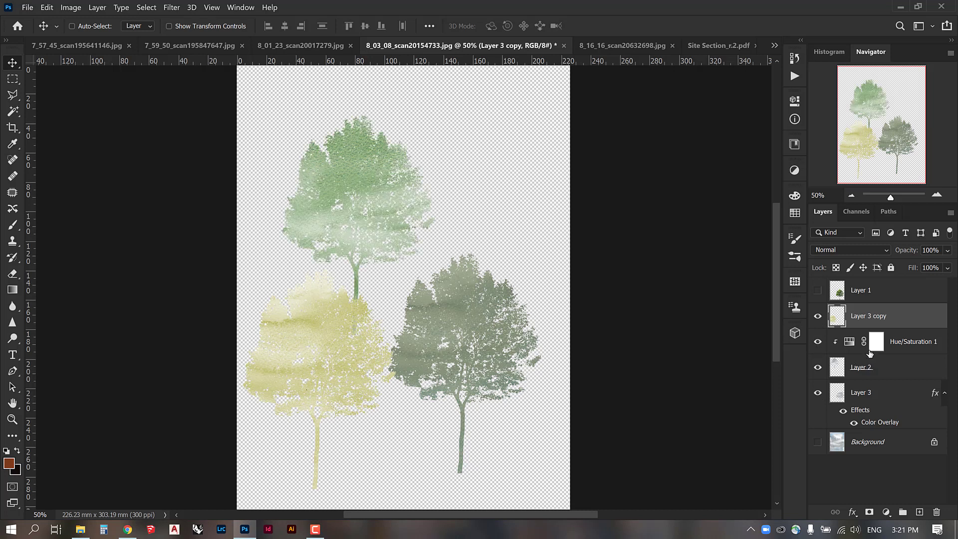